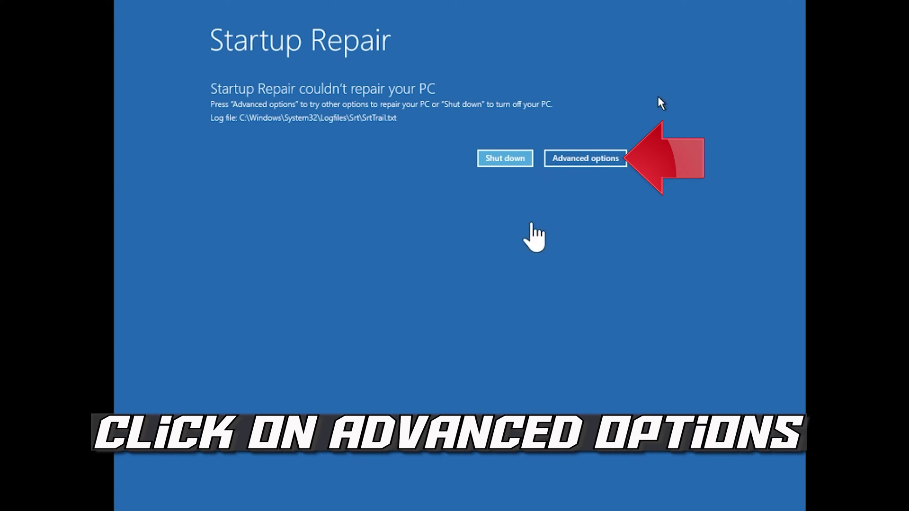
Run Startup Repair from the advanced troubleshooting options, choosing the listed account and continuing with its password field blank
click(581, 165)
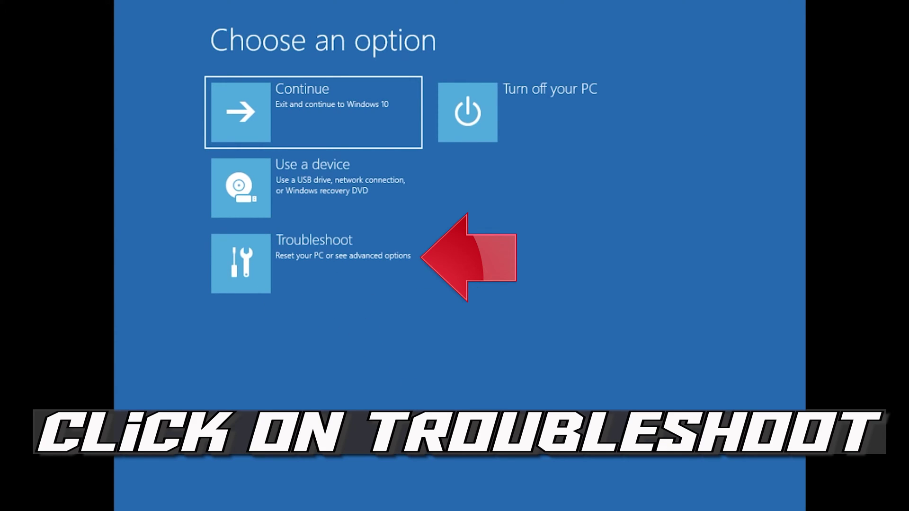
click(302, 281)
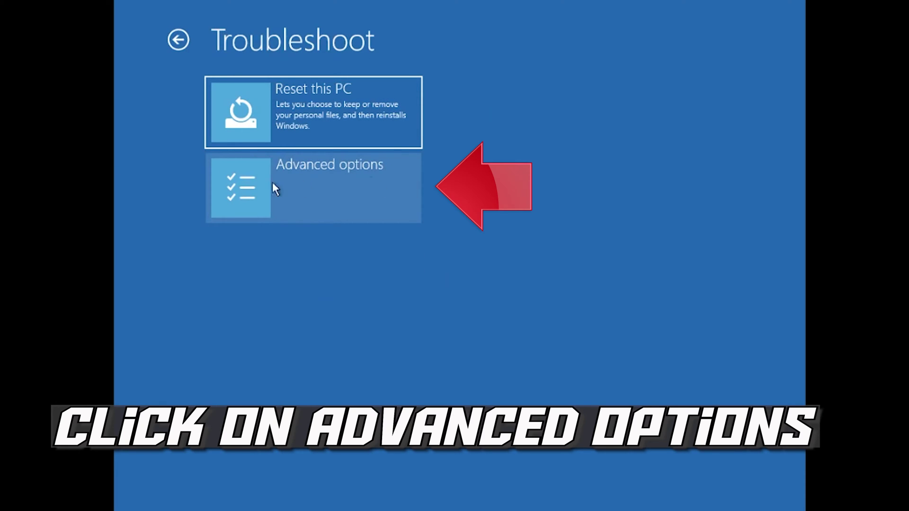
click(391, 188)
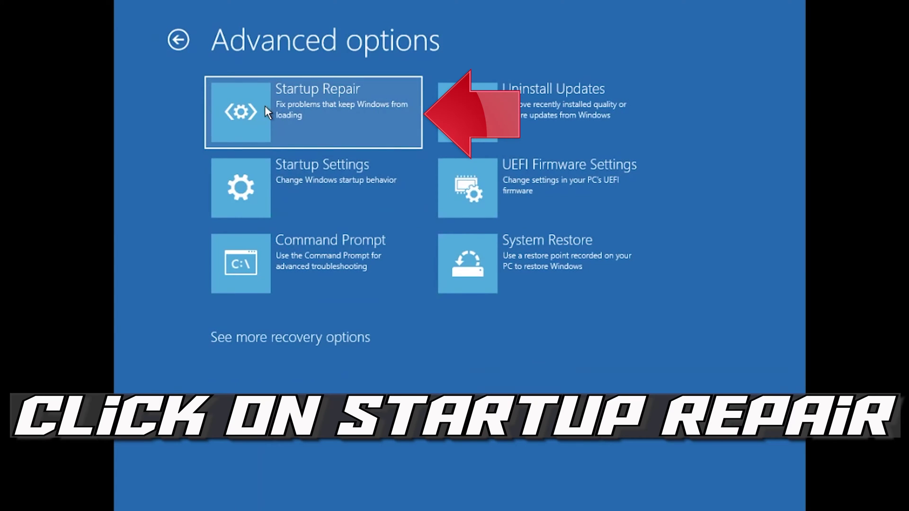
click(332, 109)
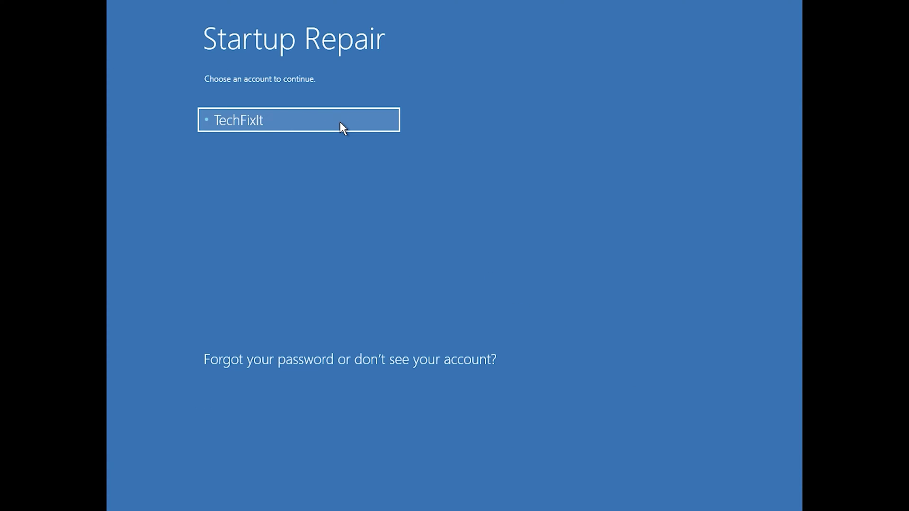
click(341, 122)
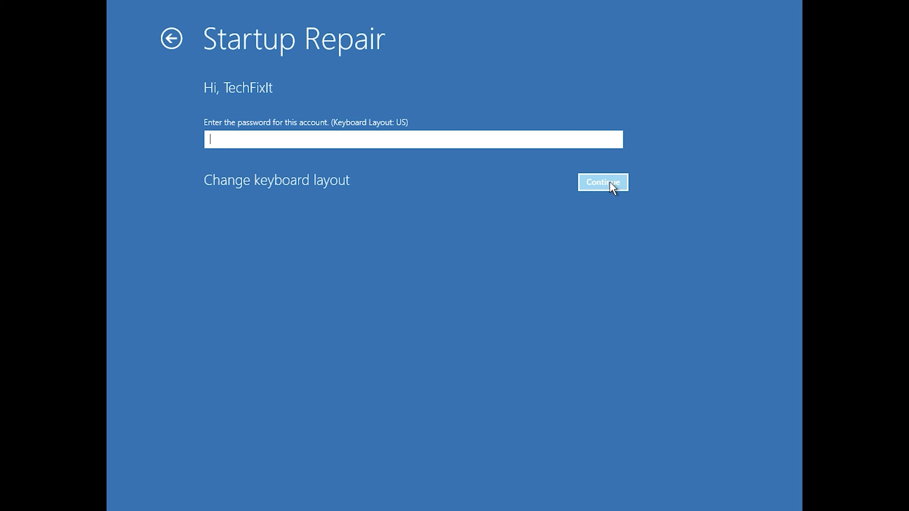
click(611, 184)
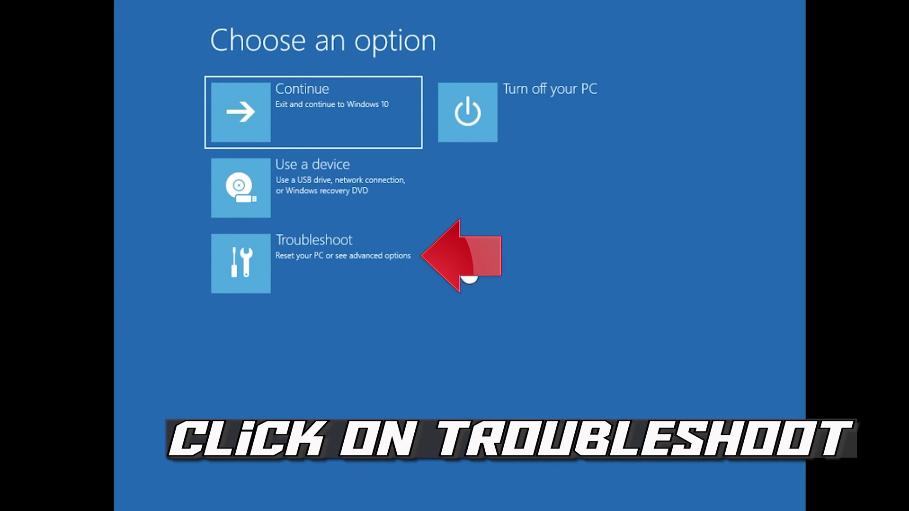
Open Command Prompt from the advanced troubleshooting options, choosing the listed account
click(304, 282)
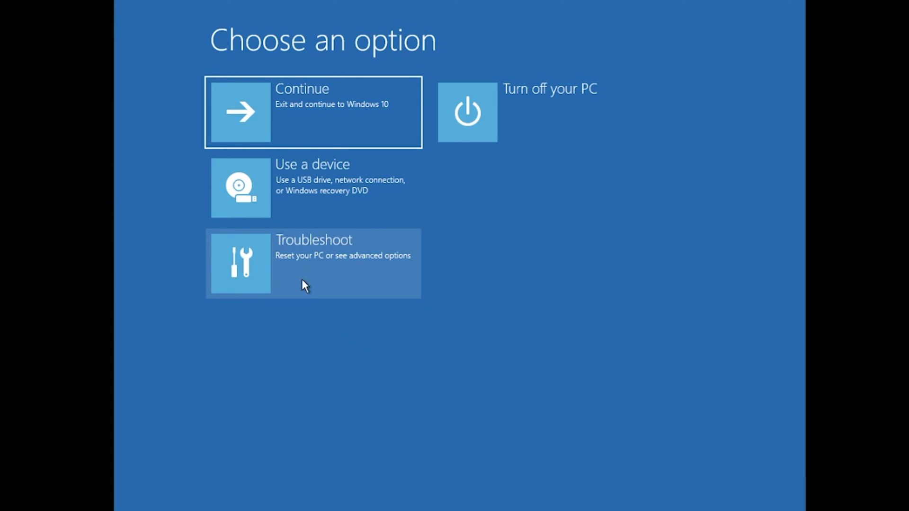
click(304, 281)
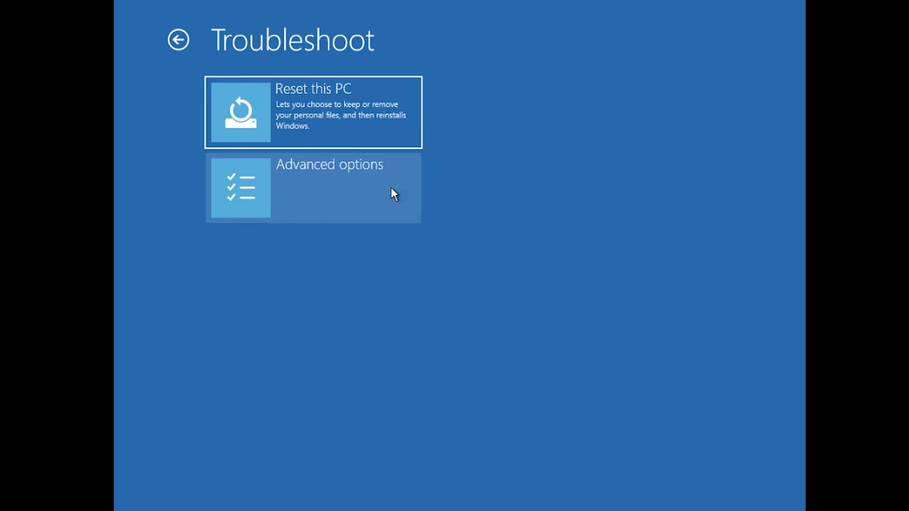
click(391, 187)
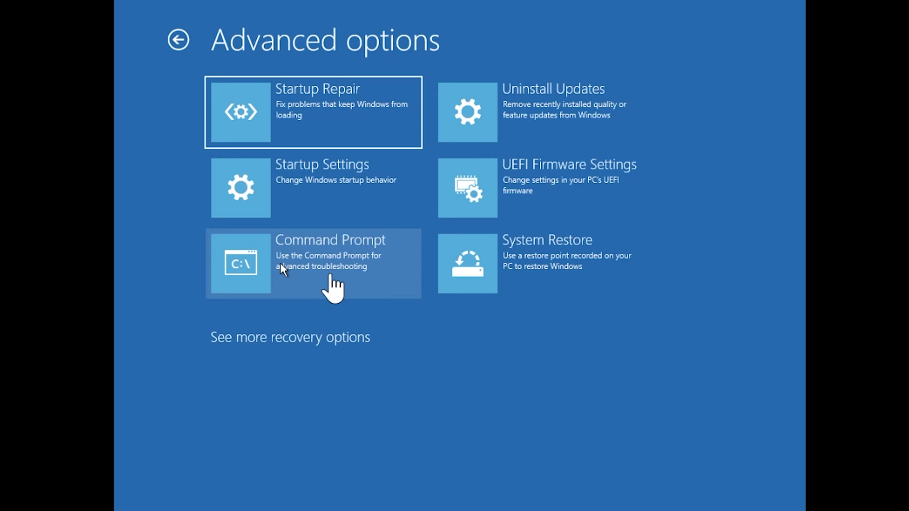
click(331, 272)
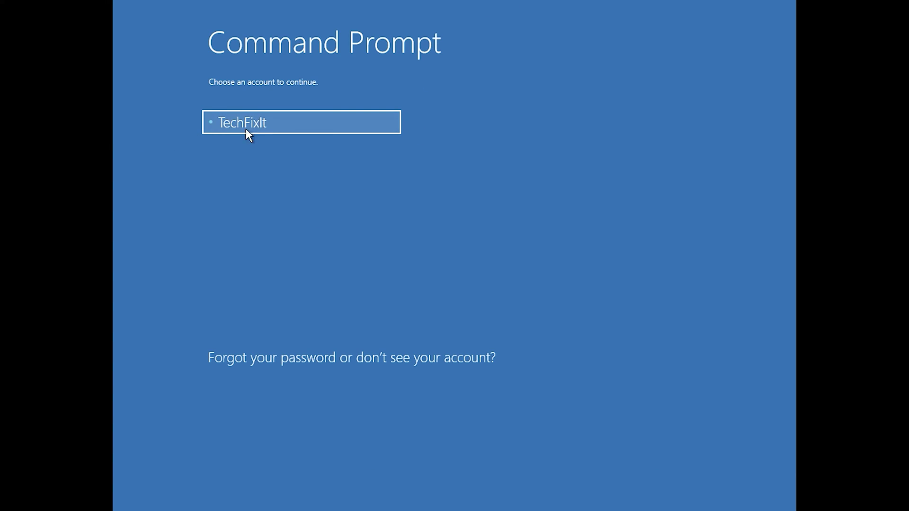
click(297, 128)
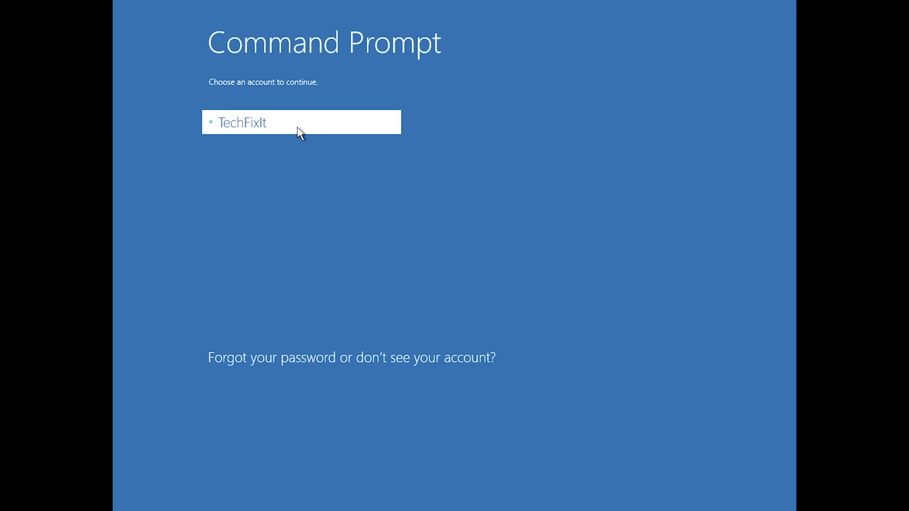
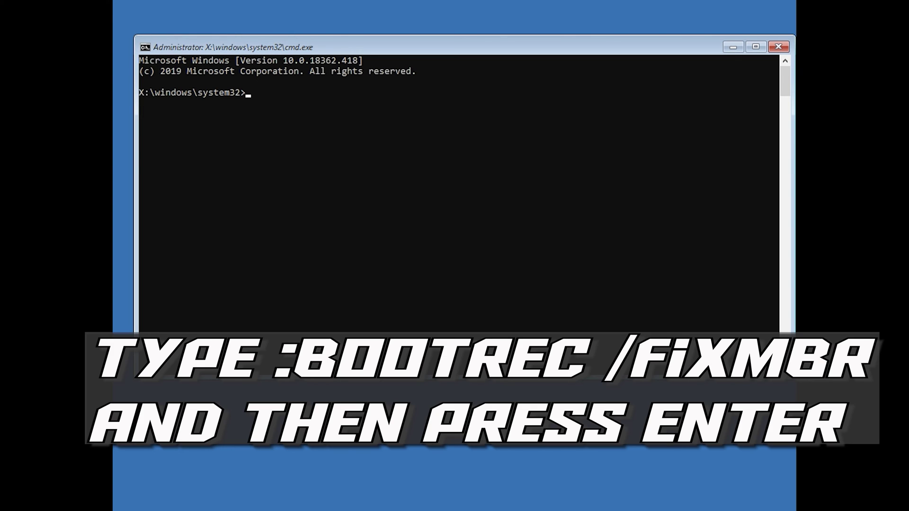
Repair the master boot record with bootrec /fixmbr, and try to write a new boot sector with bootrec /fixboot
text(bootrec /fixmbr)
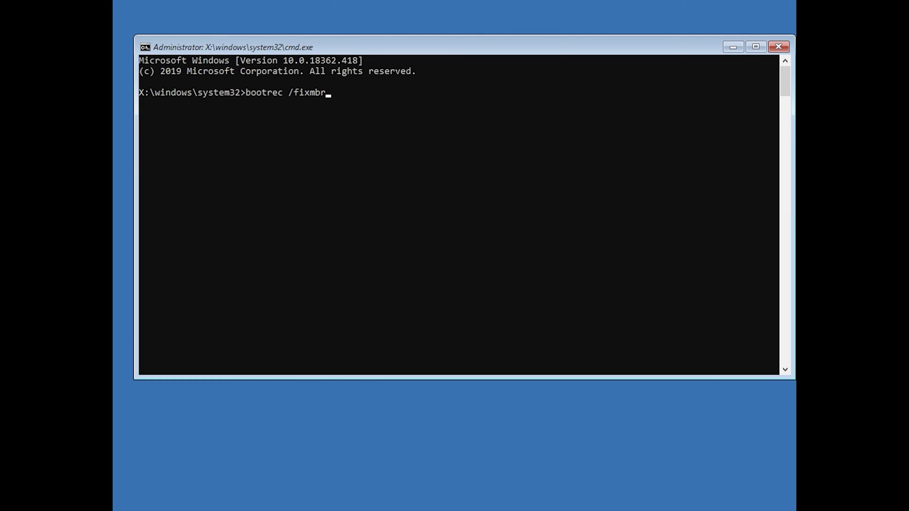
key(Return)
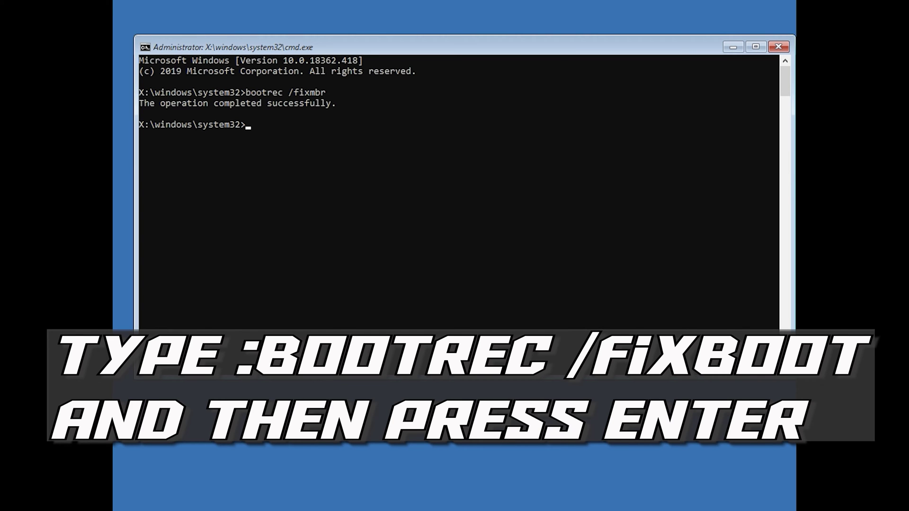
text(bootrec /fixboot)
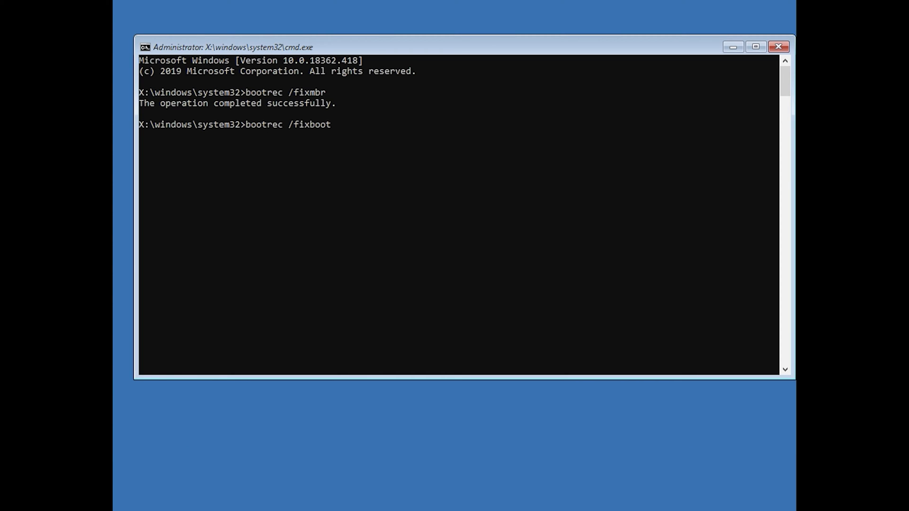
key(Return)
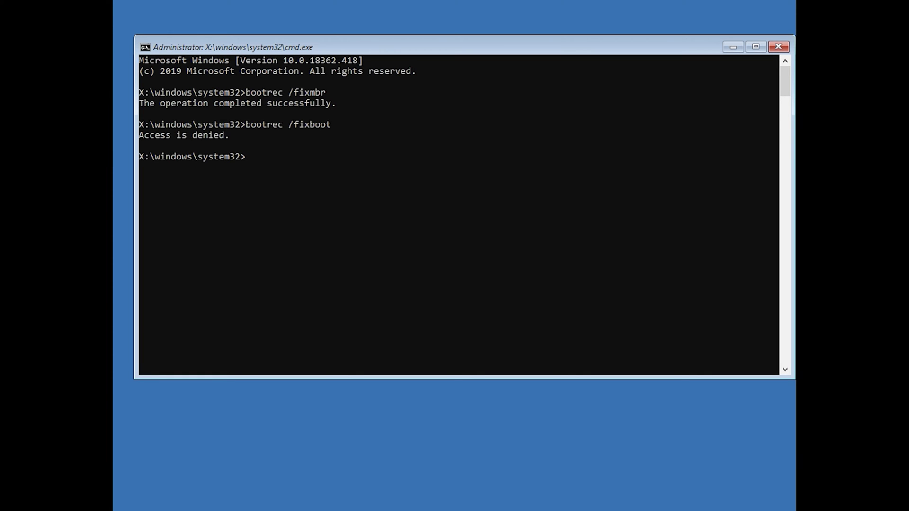
Update the system partition's boot code with bootsect /nt60 sys, and rerun bootrec /fixboot
text(b)
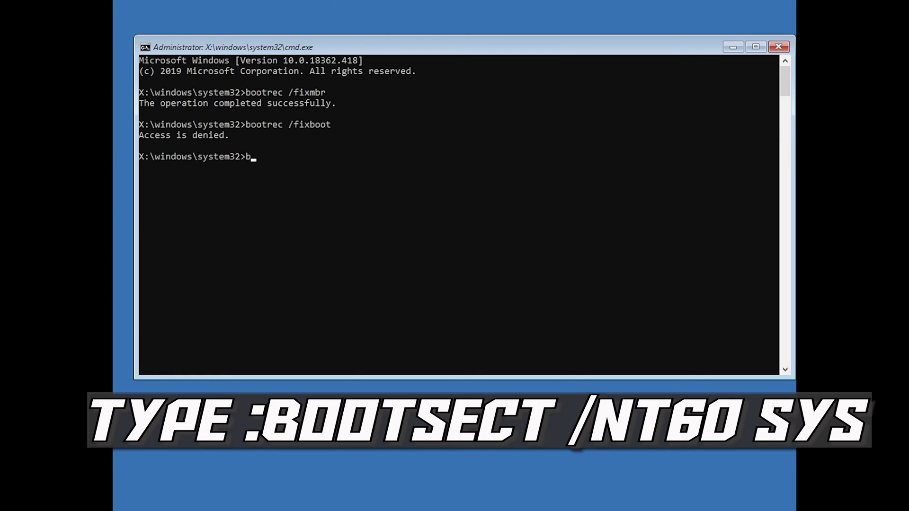
text(ootsect /nt60 sys)
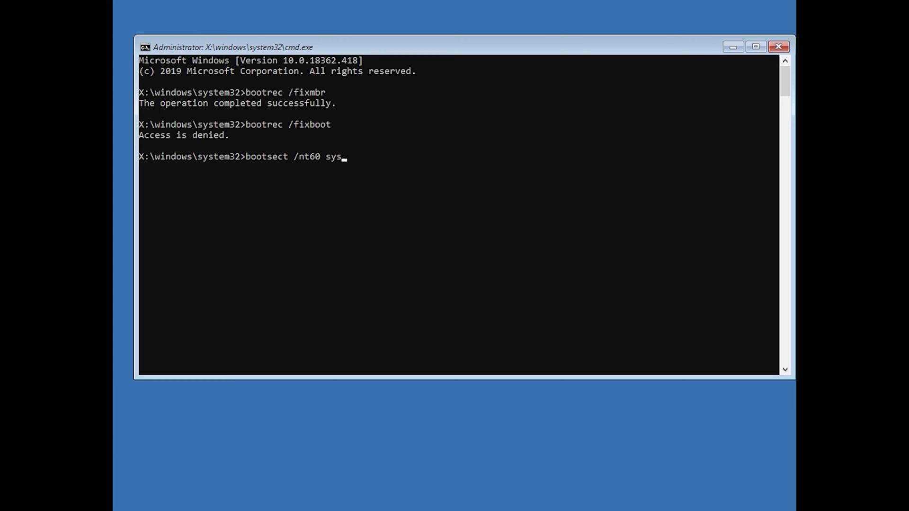
key(Return)
text(boot)
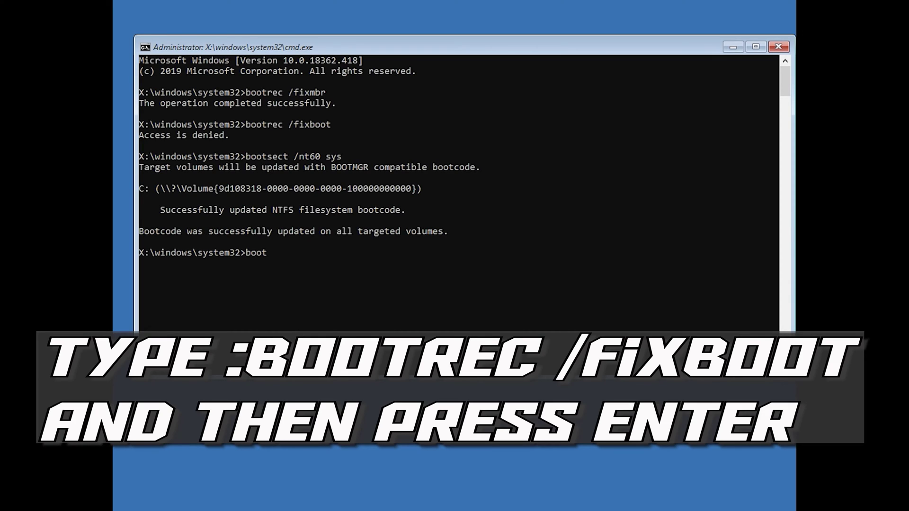
text(rec /fixboot)
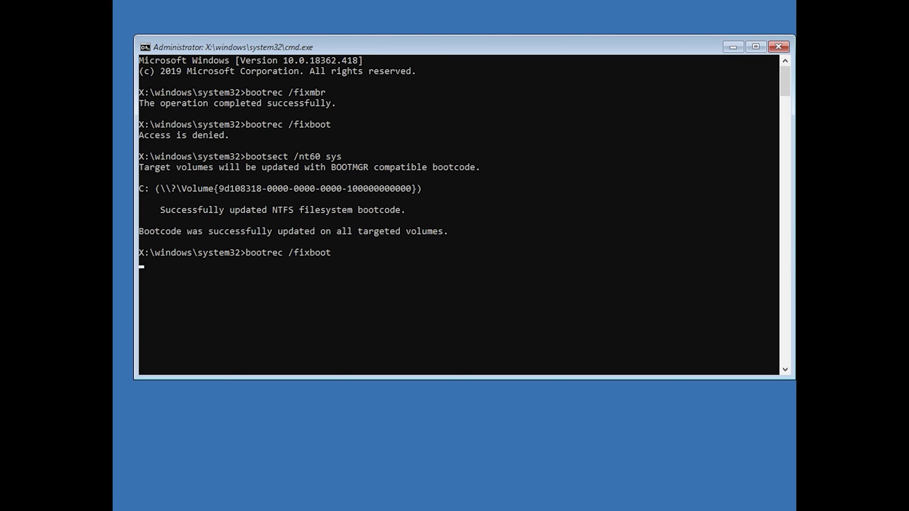
key(Return)
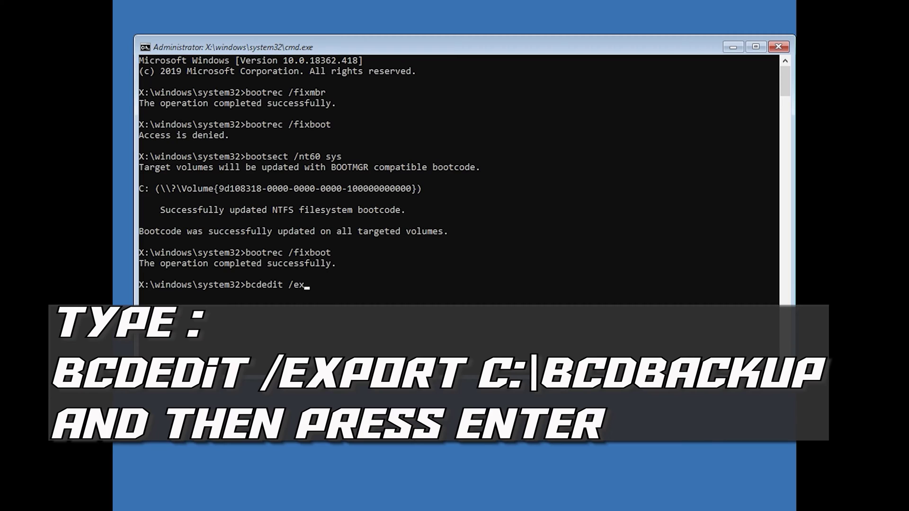
Back up the boot configuration with bcdedit /export c:\bcdbackup, and clear the BCD file's attributes with attrib c:\boot\bcd -h -r -s
text(rt c:\bcdbackup)
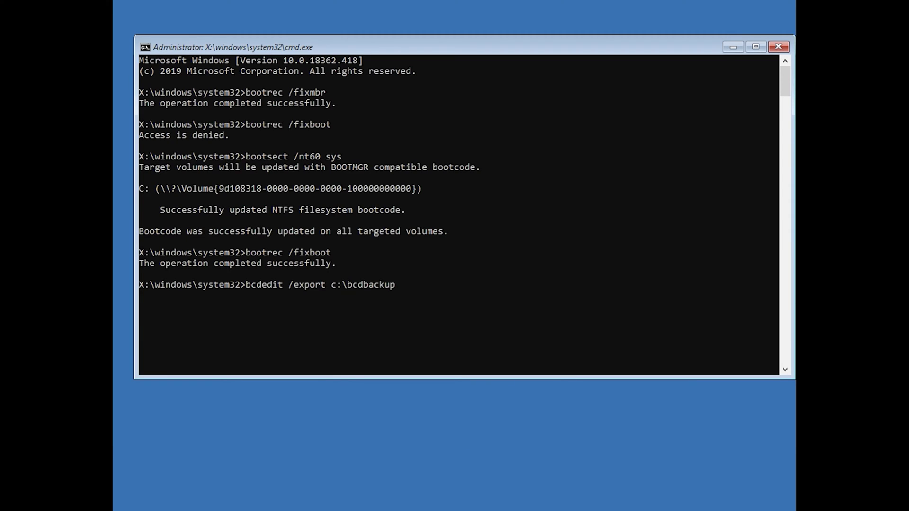
key(Return)
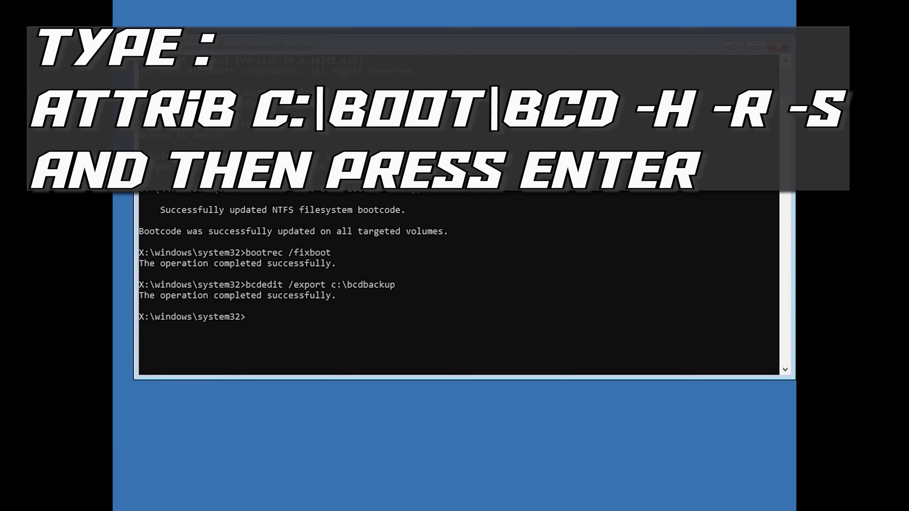
text(attrib c:\boot\bcd)
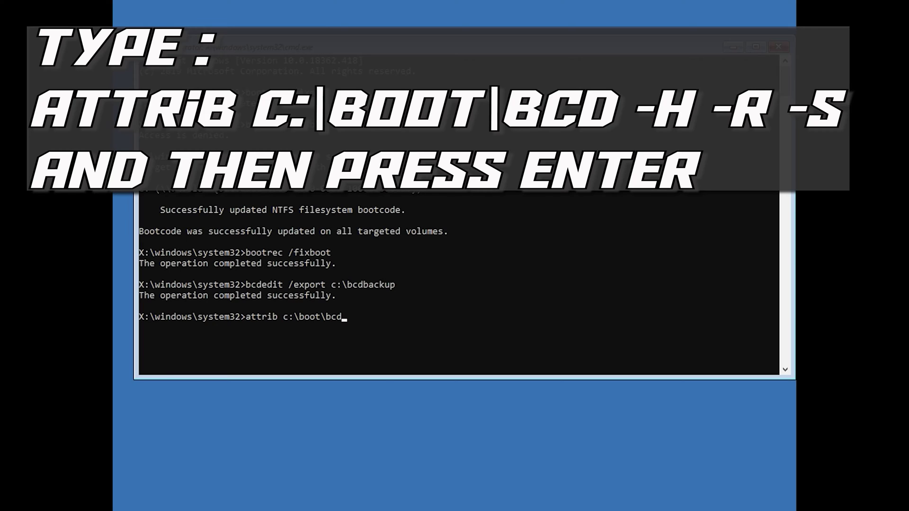
text( -h -r -s)
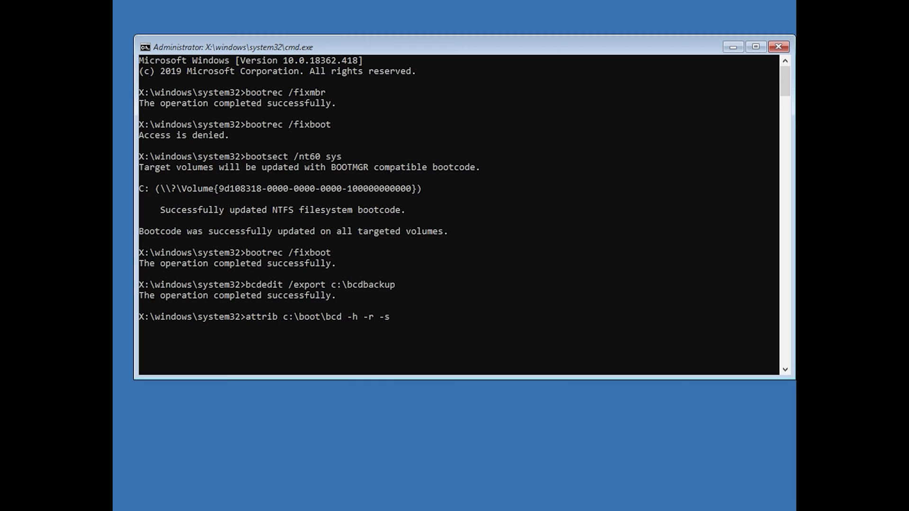
key(Return)
Rename the boot configuration file c:\boot\bcd to bcd.old using the ren command
text(ren)
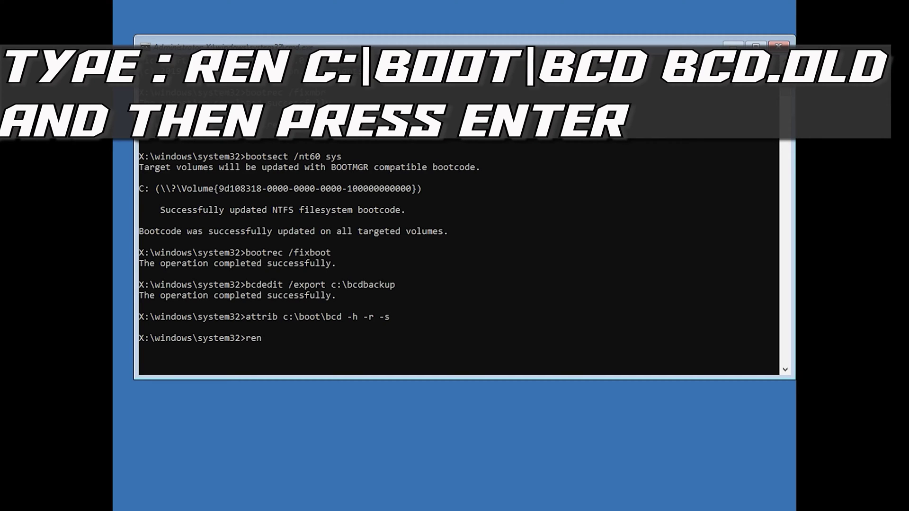
text( c:\boot\bcd bcd.old)
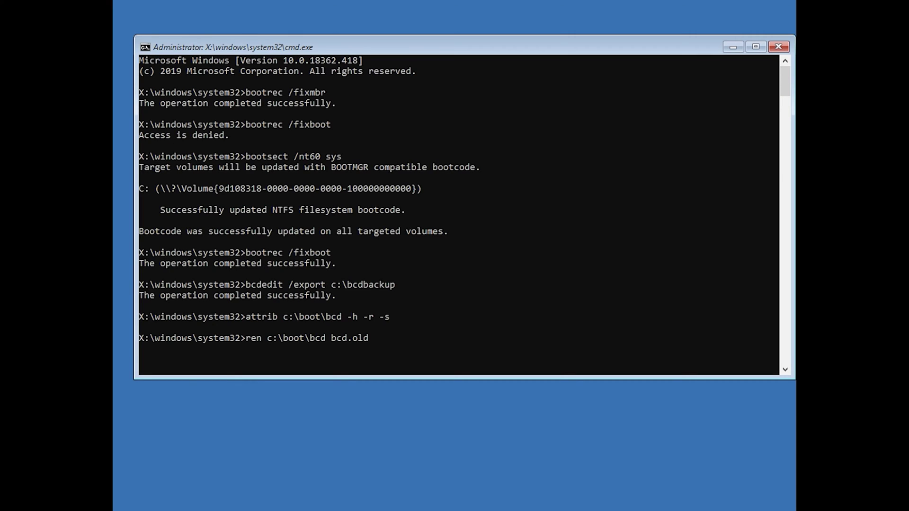
key(Return)
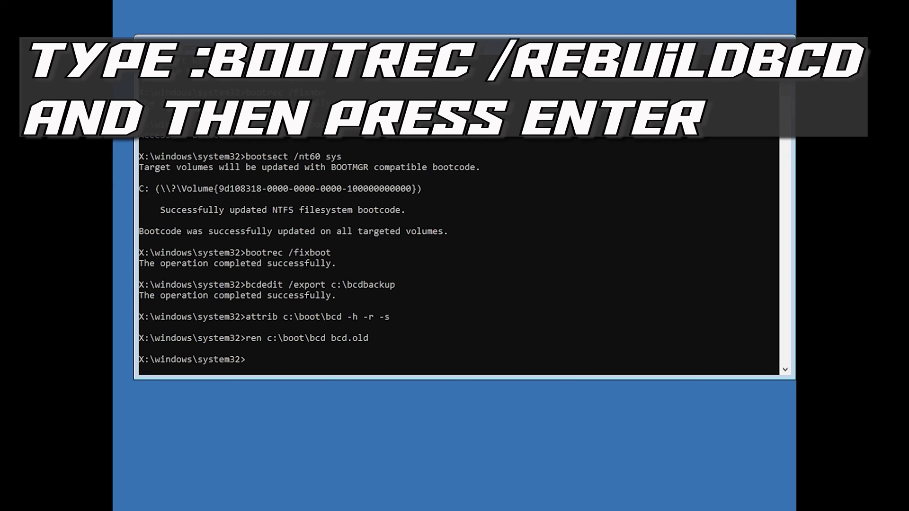
Rebuild the boot configuration data with bootrec /rebuildbcd, answering y to add the Windows installation to the boot list
text(bootrec /rebuildbcd)
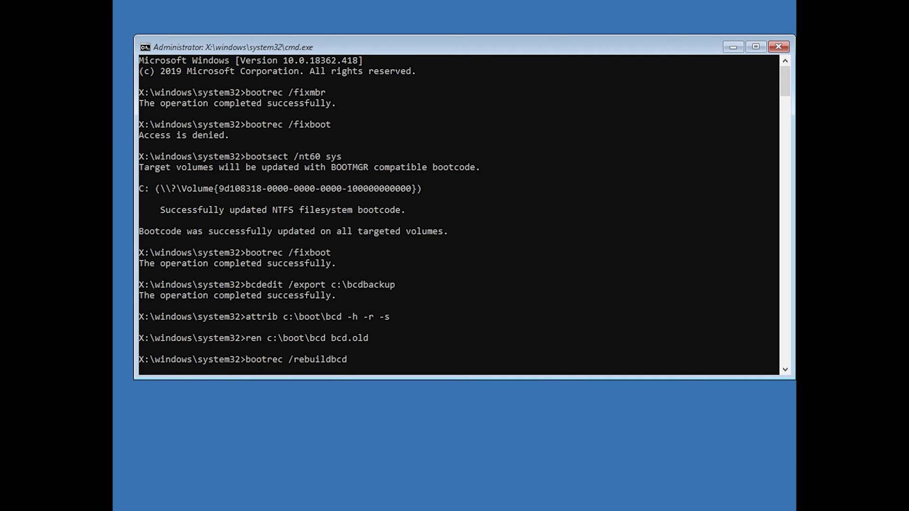
key(Return)
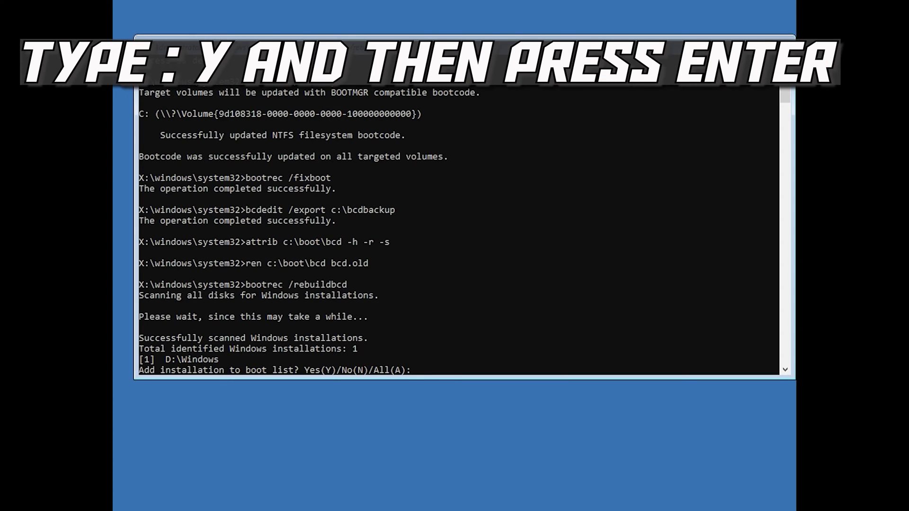
text(y)
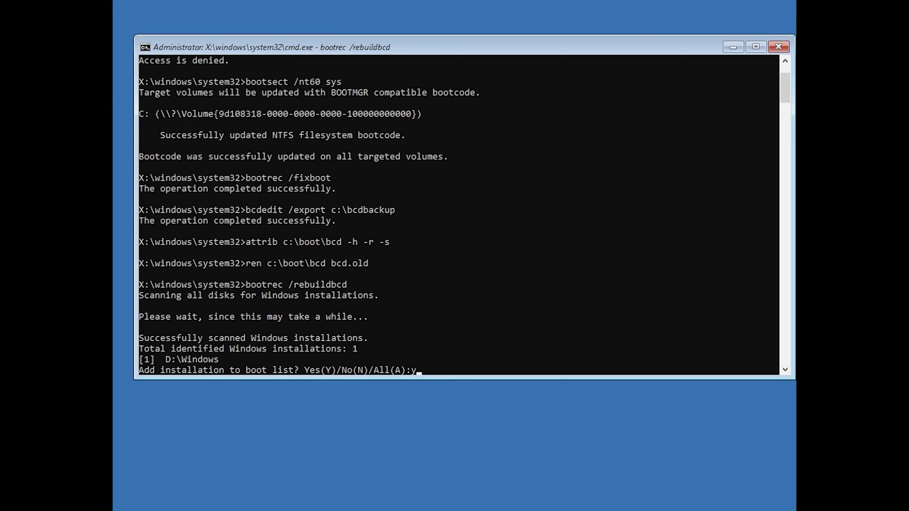
key(Return)
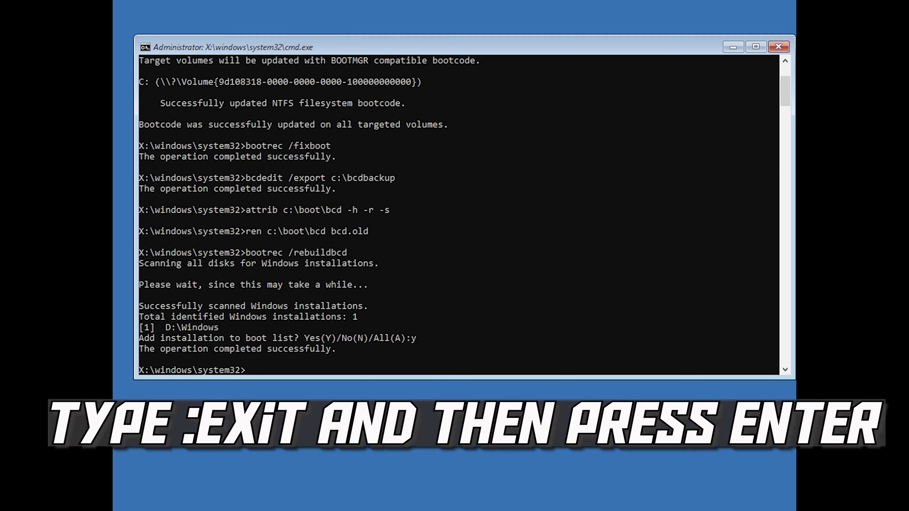
Close the command prompt with exit and continue to Windows 10 to restart the PC
text(exit)
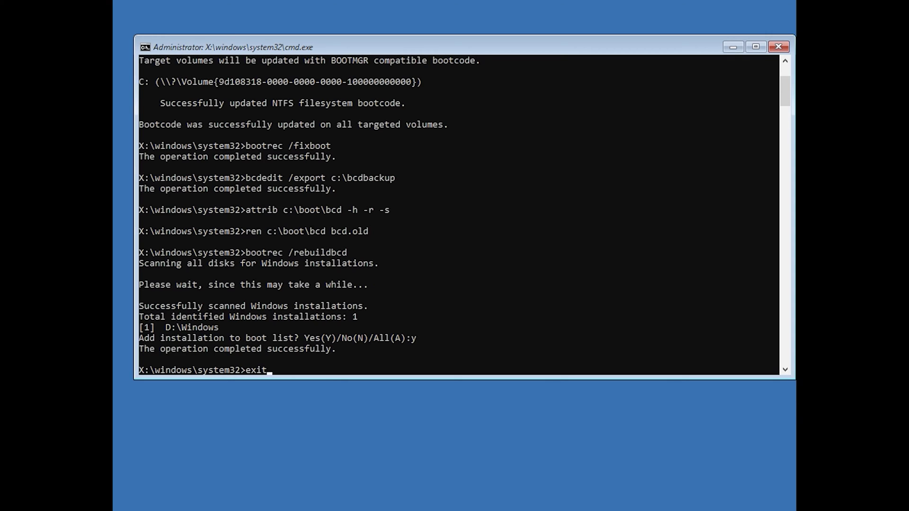
key(Return)
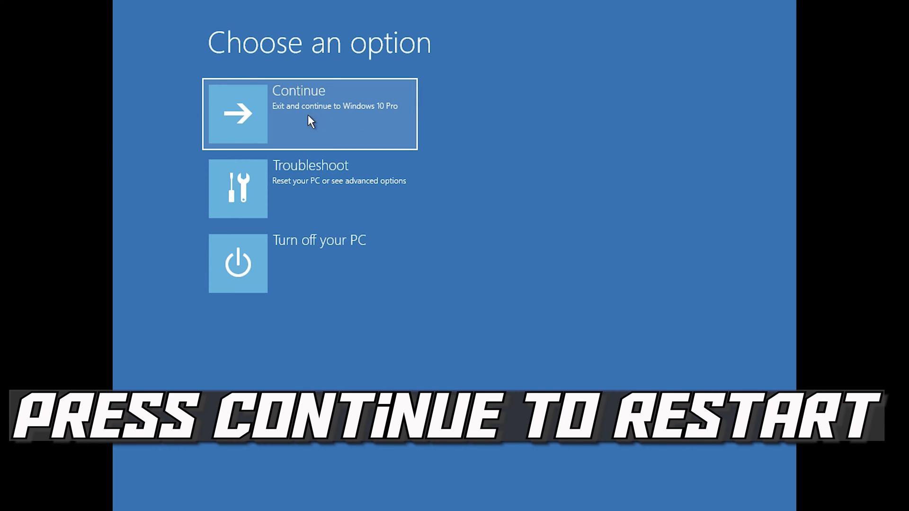
click(348, 110)
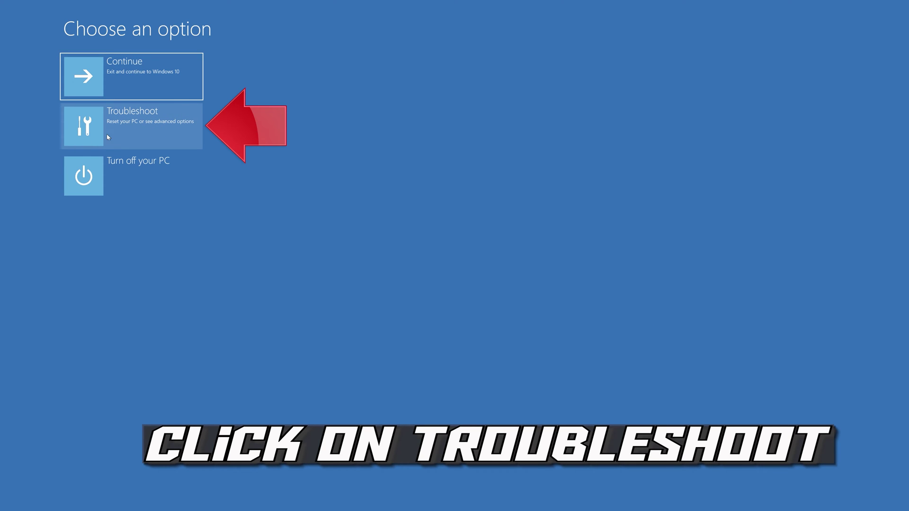
Start System Restore from the advanced troubleshooting options and continue with the listed account, leaving its password blank
click(135, 134)
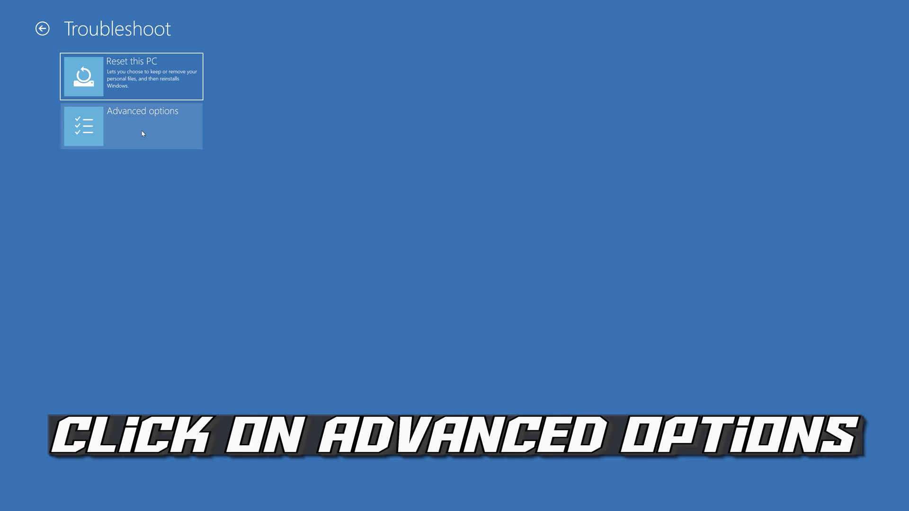
click(142, 134)
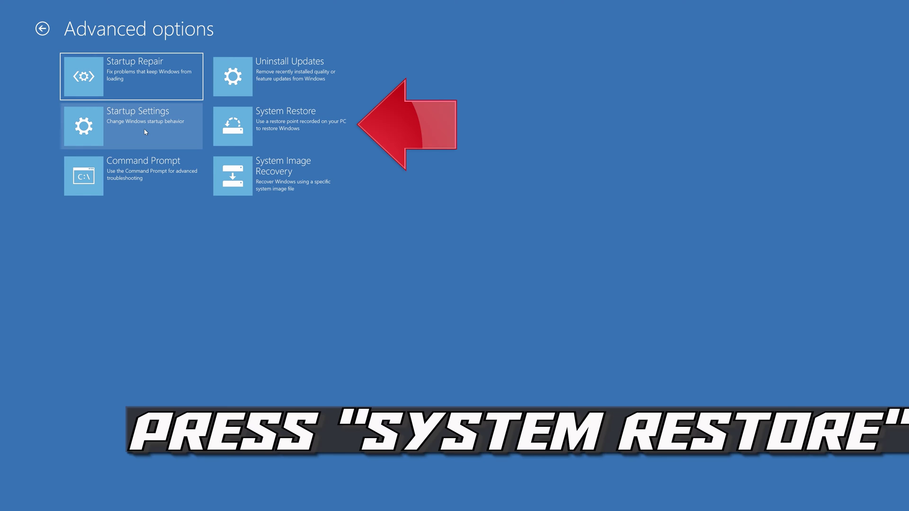
click(298, 138)
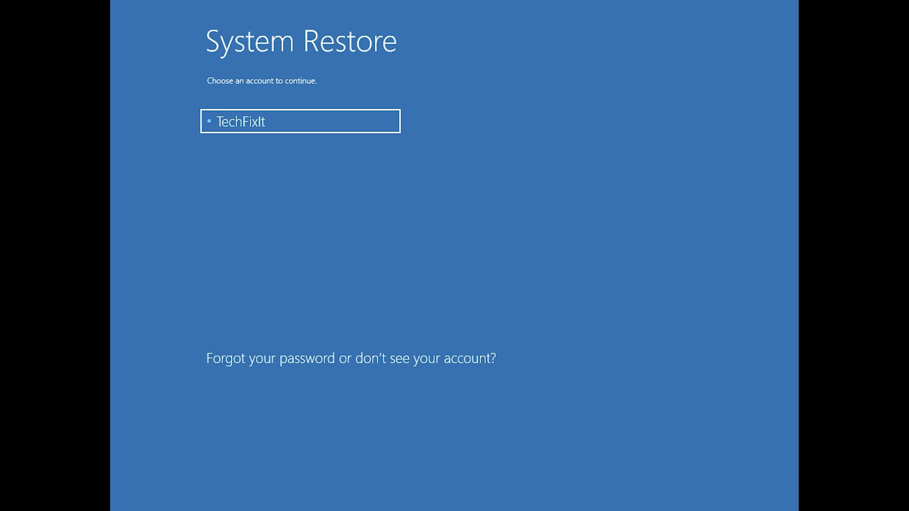
click(310, 120)
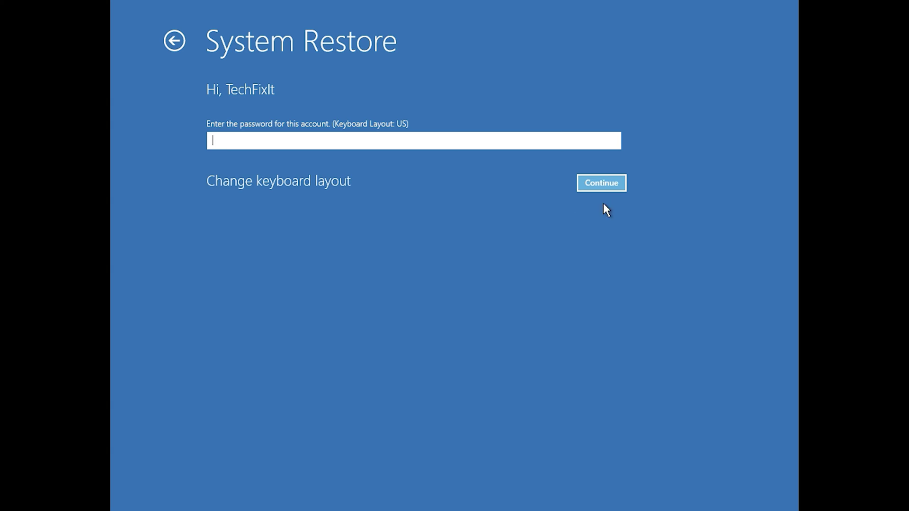
click(590, 184)
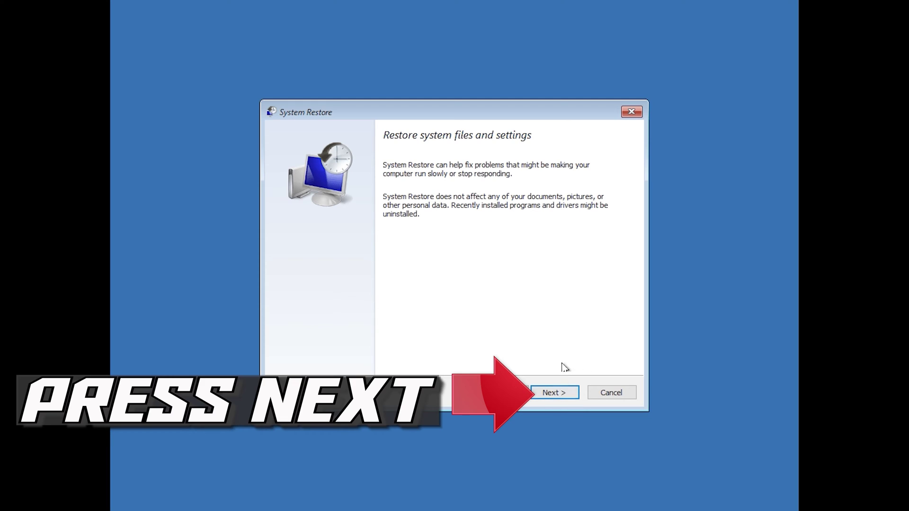
Restore the system to the manual restore point dated 1/10/2020 12:21:42 AM and restart the PC
click(554, 393)
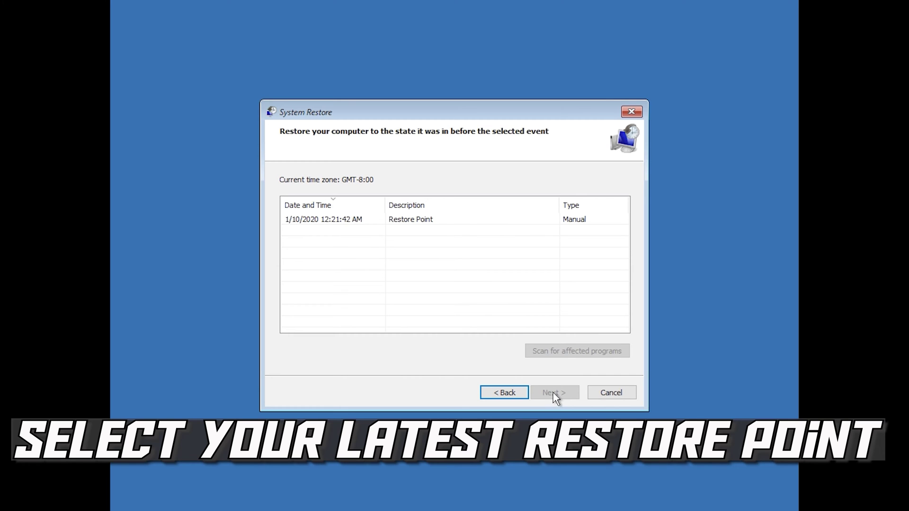
click(325, 222)
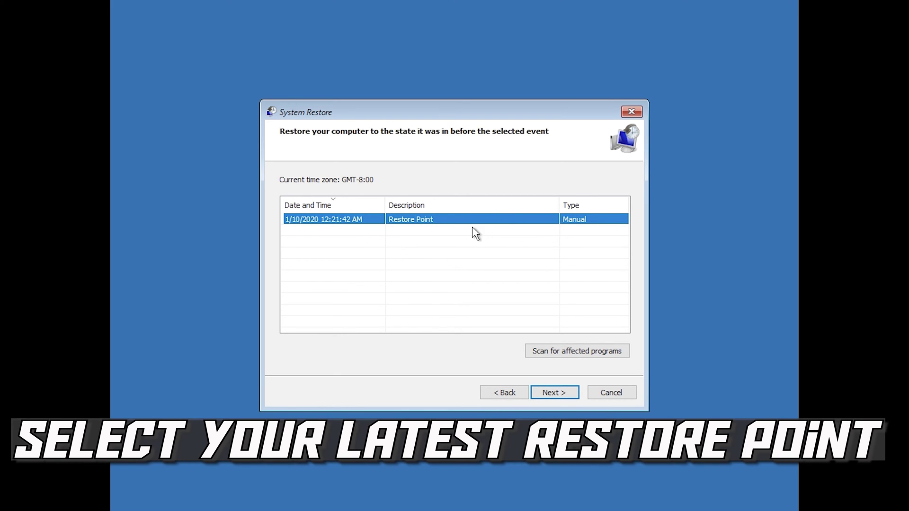
click(559, 399)
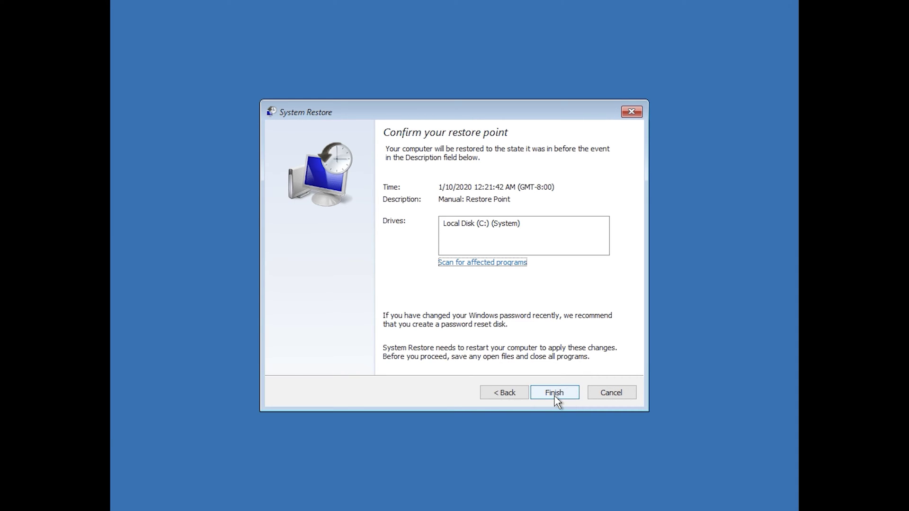
click(555, 397)
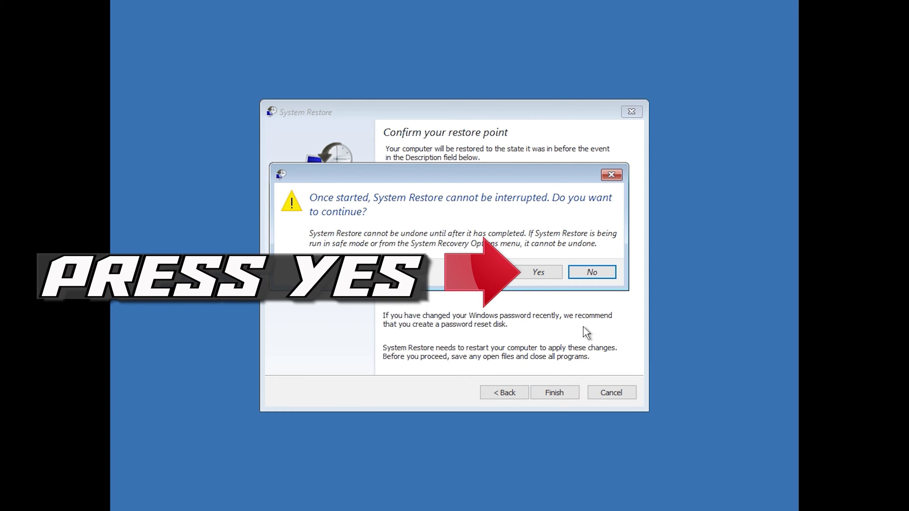
click(537, 277)
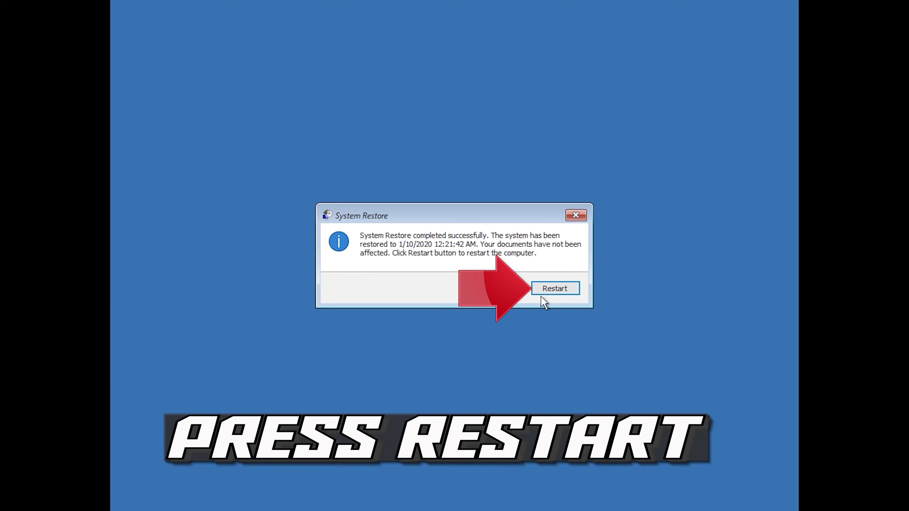
click(549, 289)
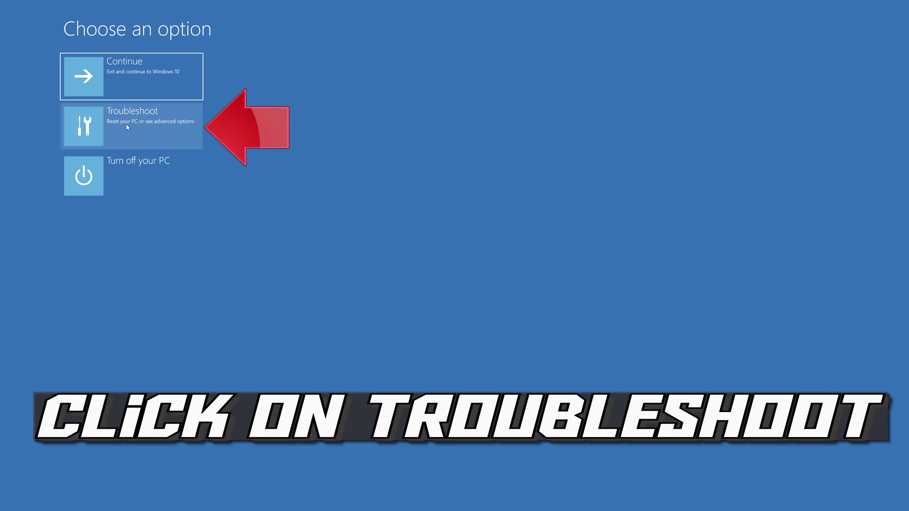
Set up Reset this PC with the Keep my files option and continue with the listed account, leaving its password blank
click(150, 127)
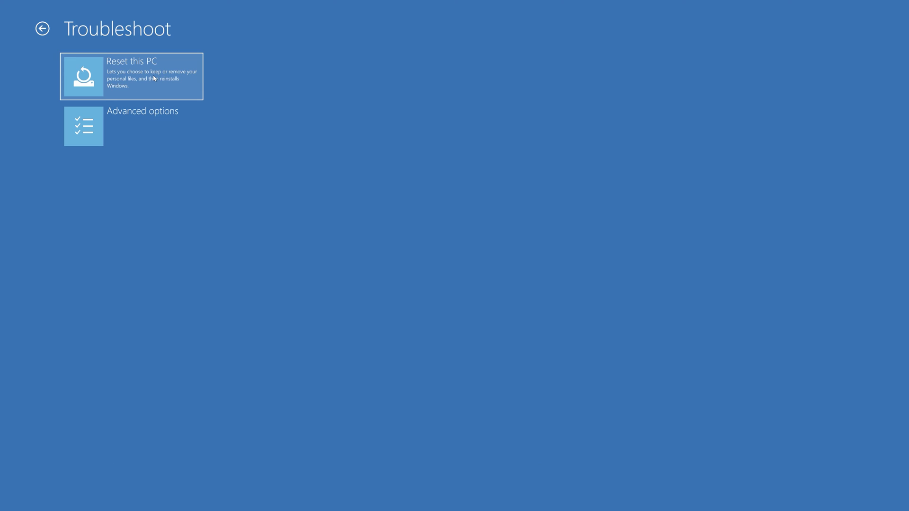
click(154, 79)
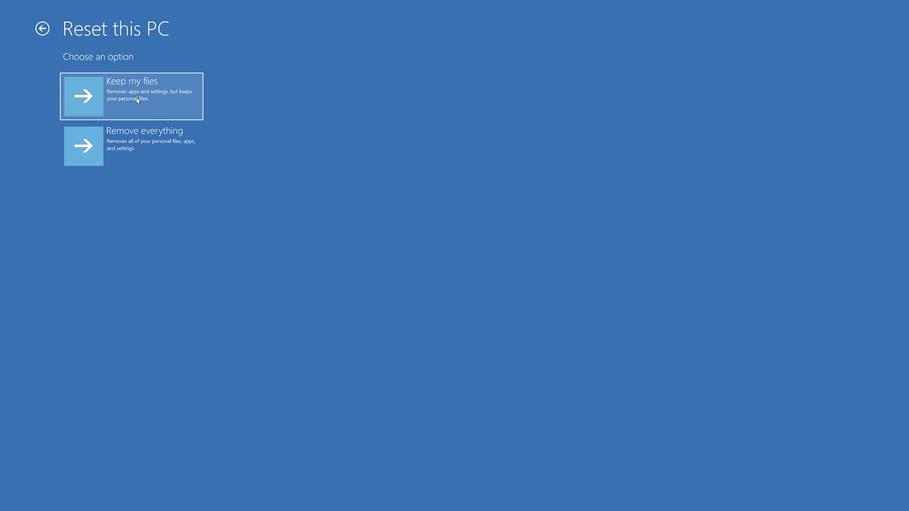
click(137, 100)
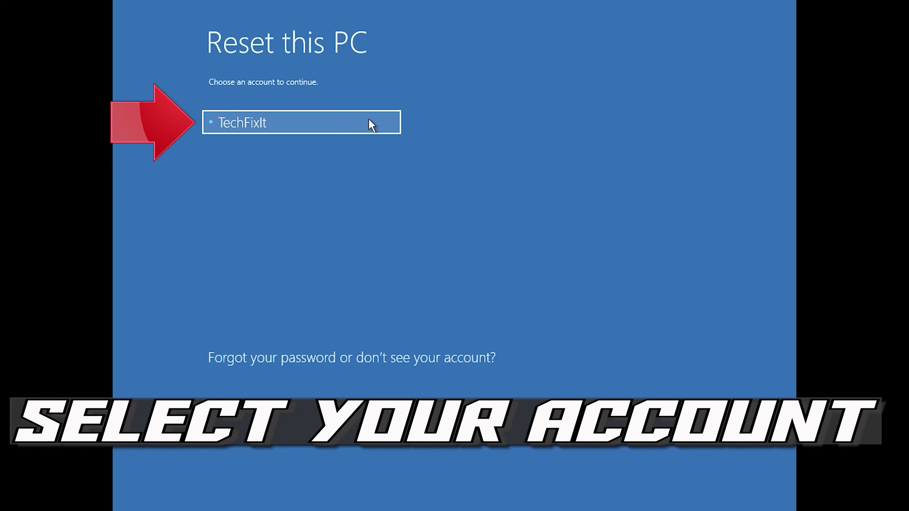
click(340, 119)
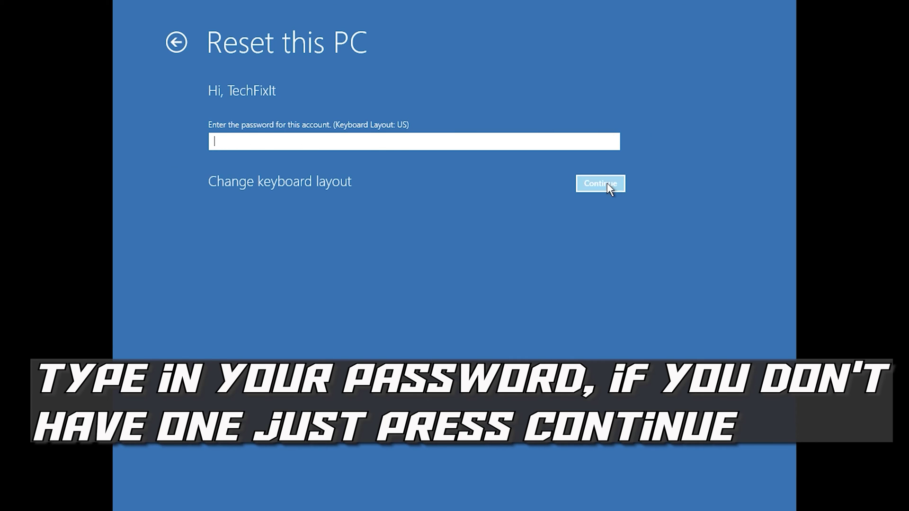
click(591, 189)
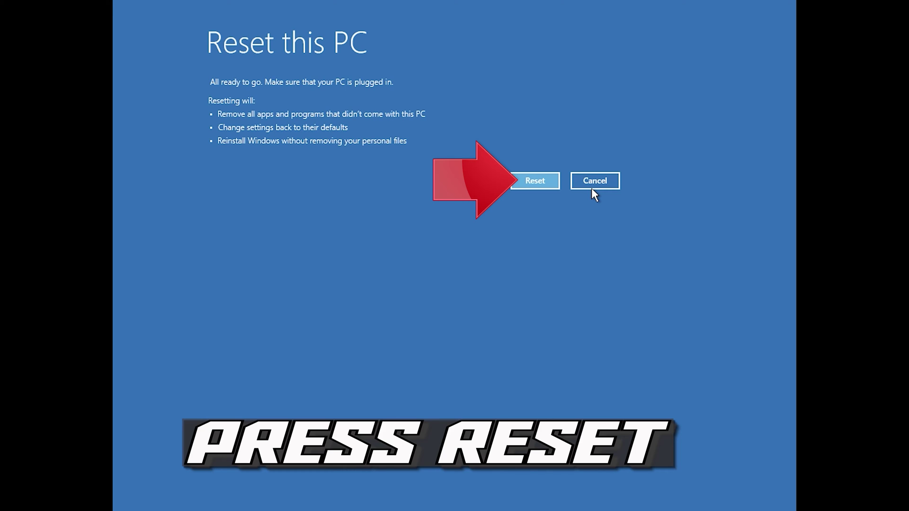
Start the PC reset and close the System Restore completion dialog on the desktop
click(540, 183)
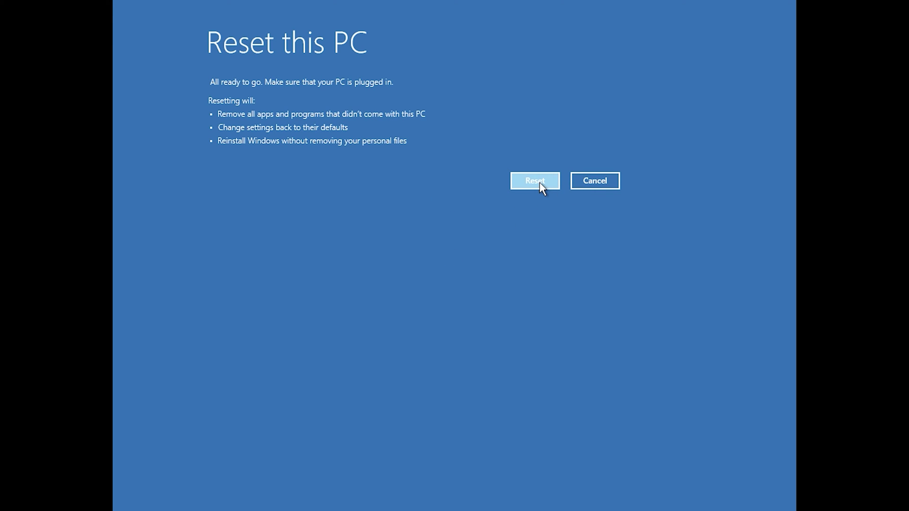
click(540, 182)
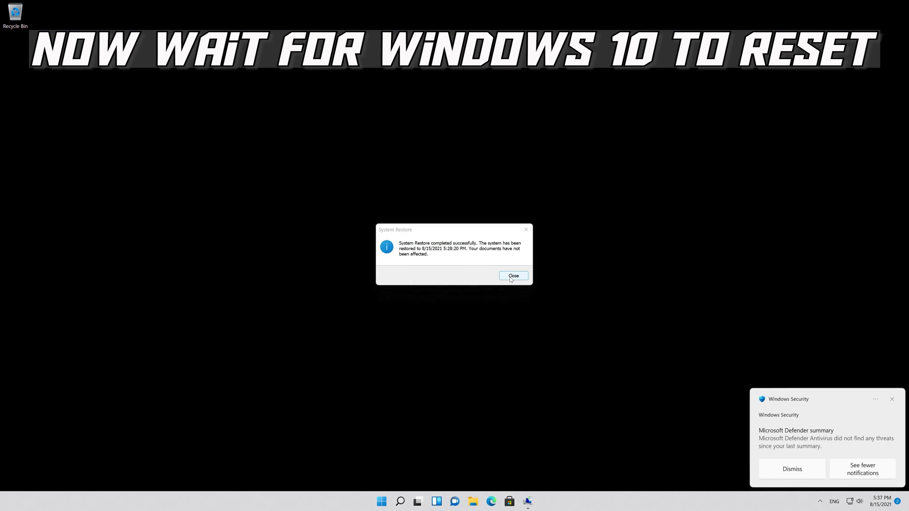
click(510, 278)
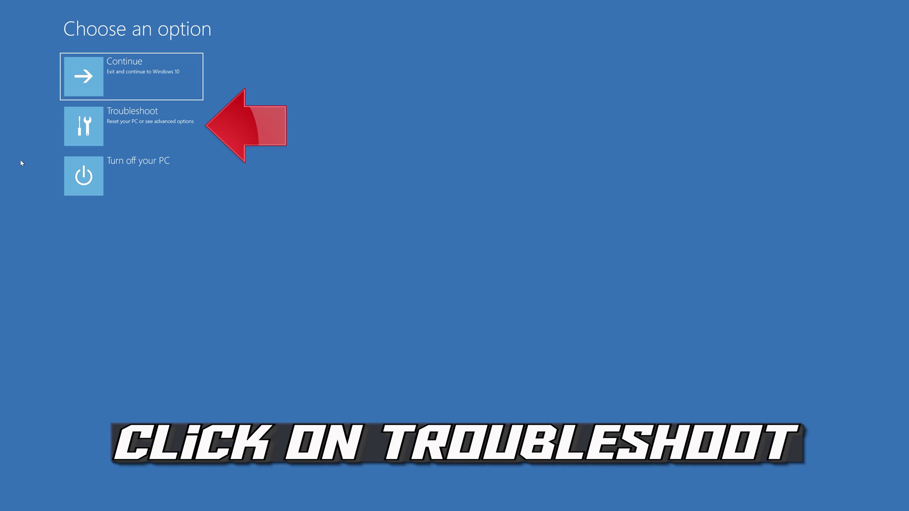
Choose Command Prompt from the advanced troubleshooting options and select the listed account for it
click(133, 130)
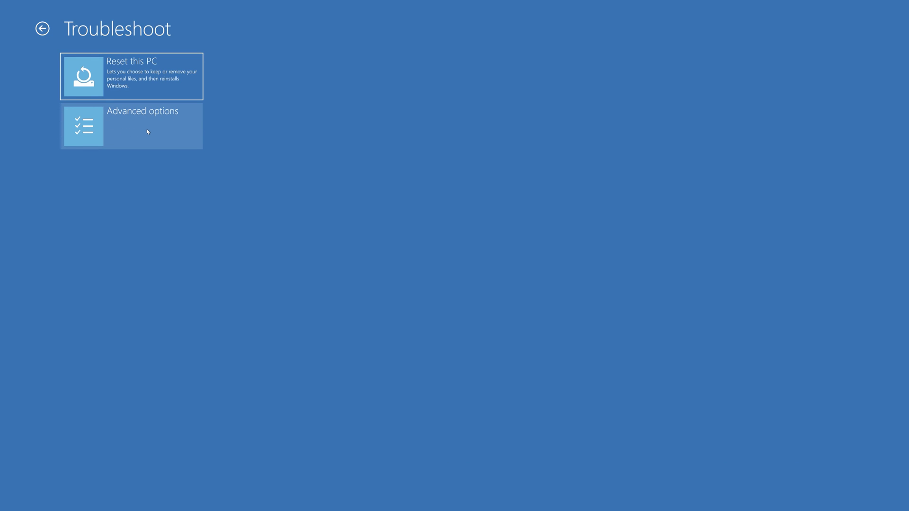
click(146, 132)
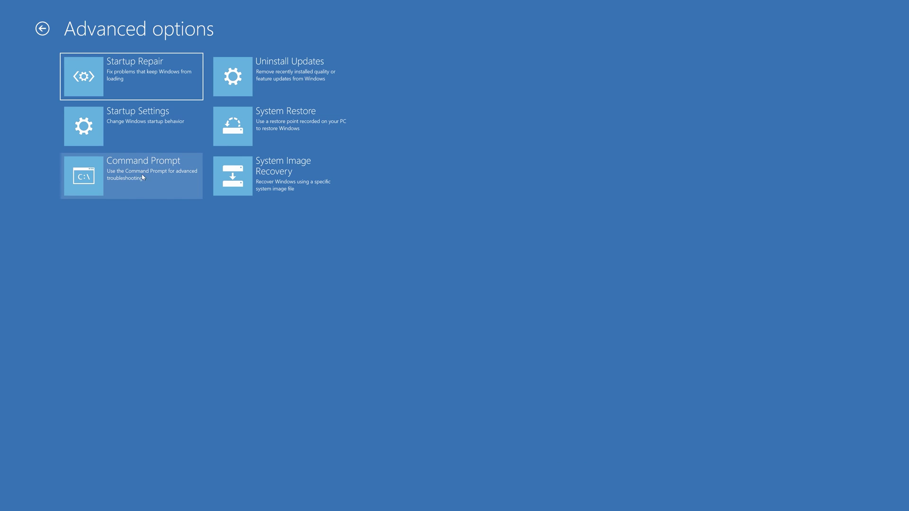
click(171, 181)
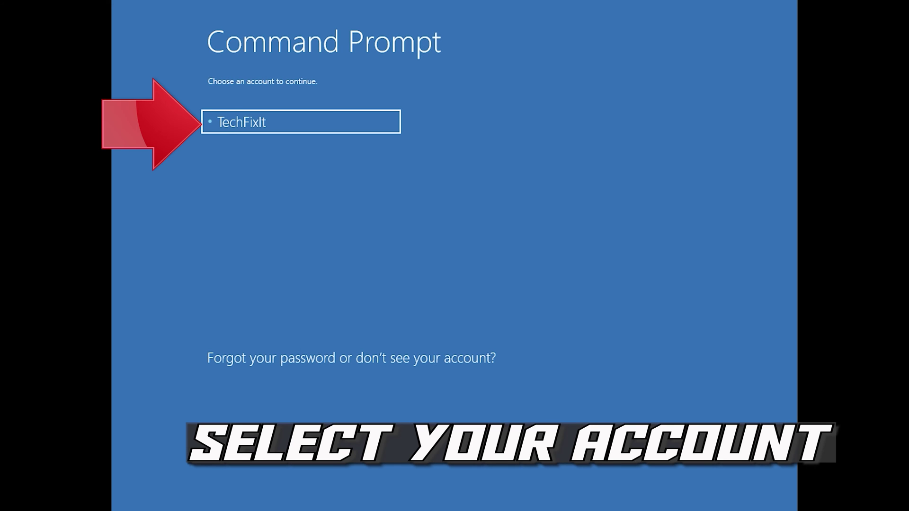
click(365, 130)
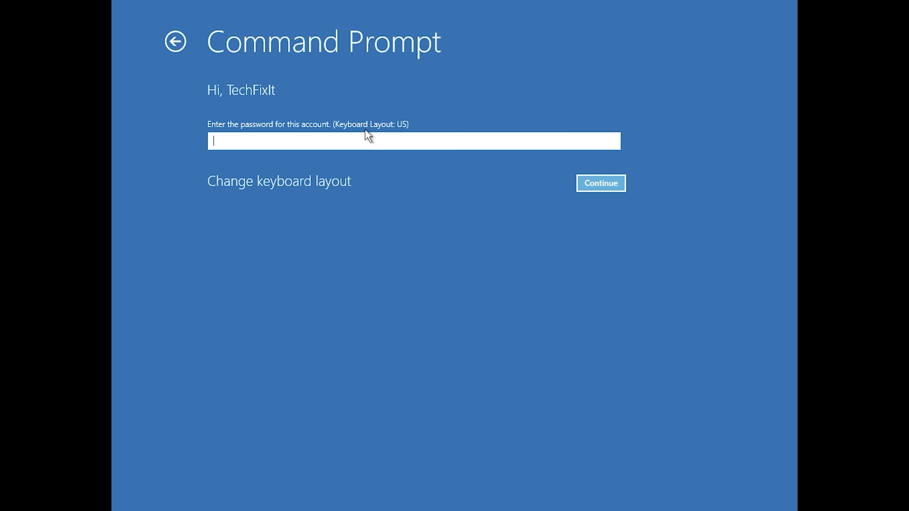
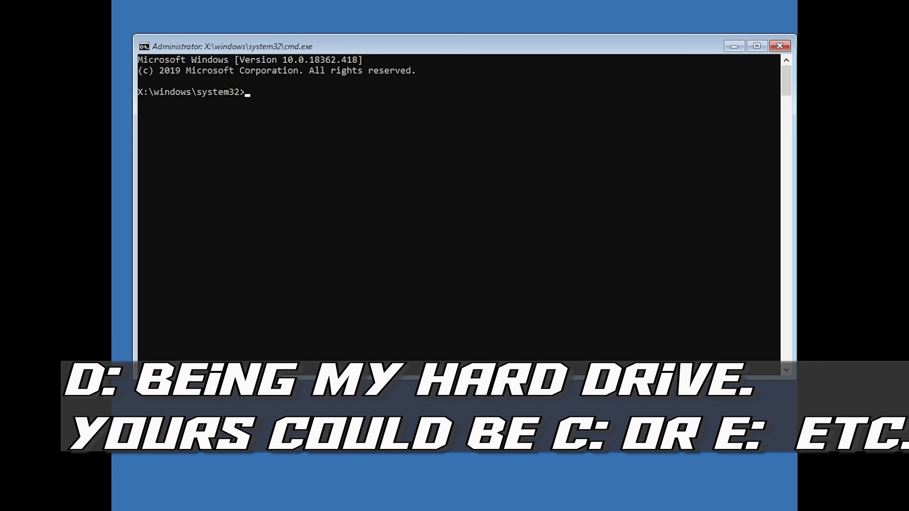
Check drive C: and fix its file system errors with the command chkdsk /f c:
text(chkdsk)
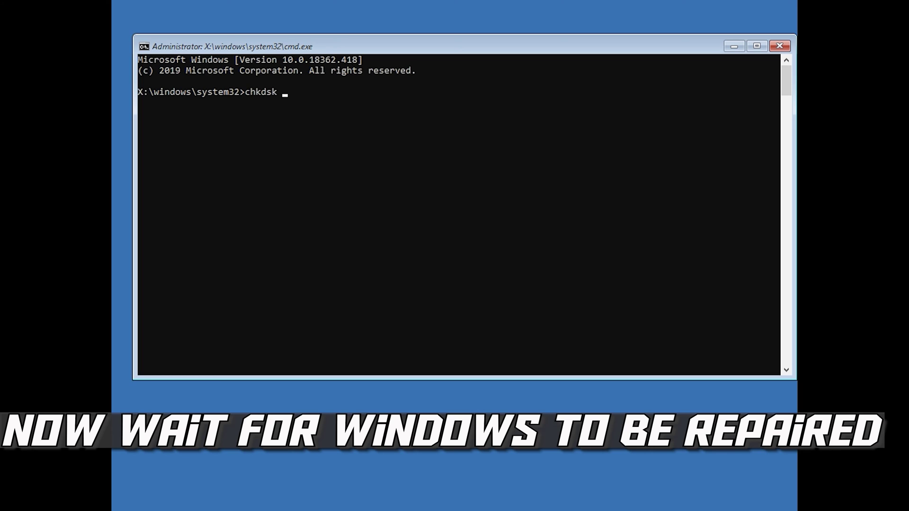
text(/)
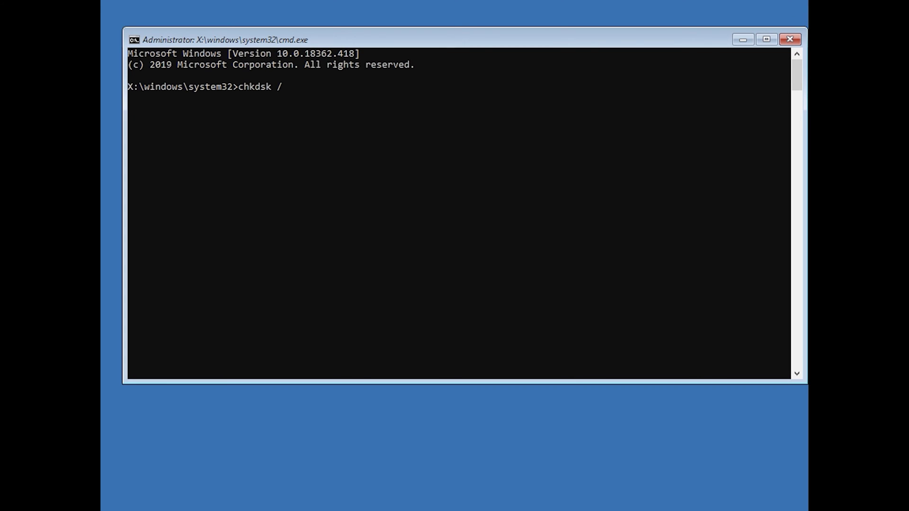
text(f c:)
key(Return)
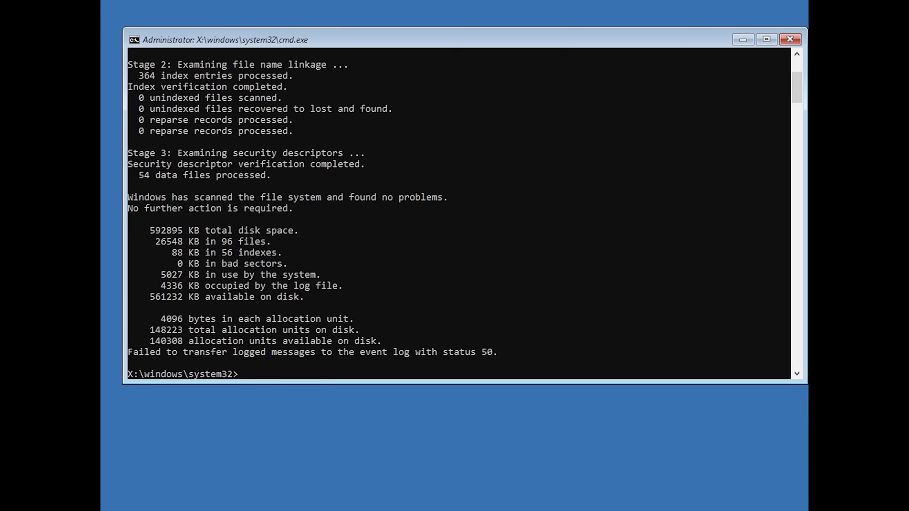
Exit the command prompt and reopen it from the advanced troubleshooting options
text(exit)
key(Return)
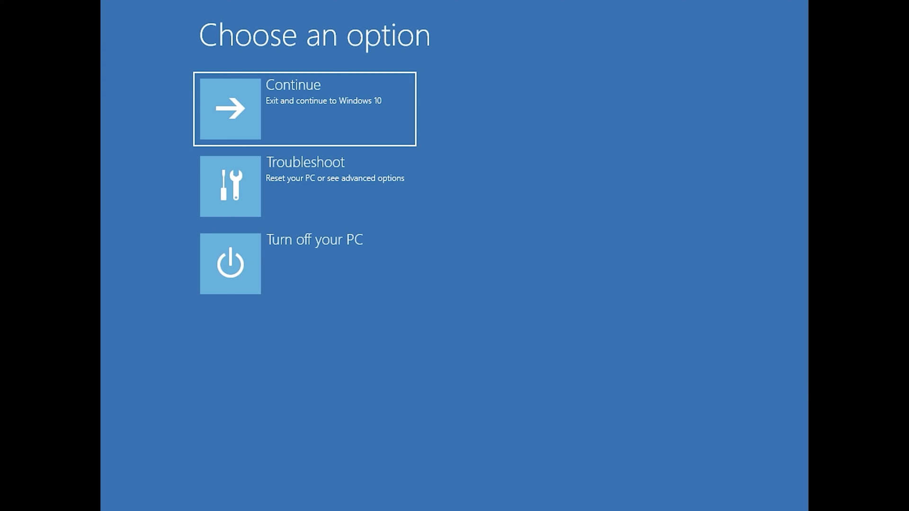
click(251, 209)
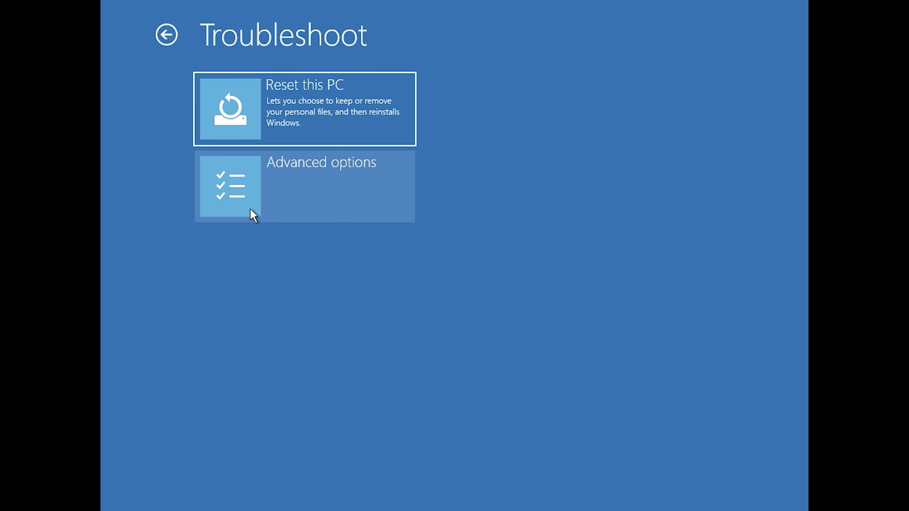
click(250, 213)
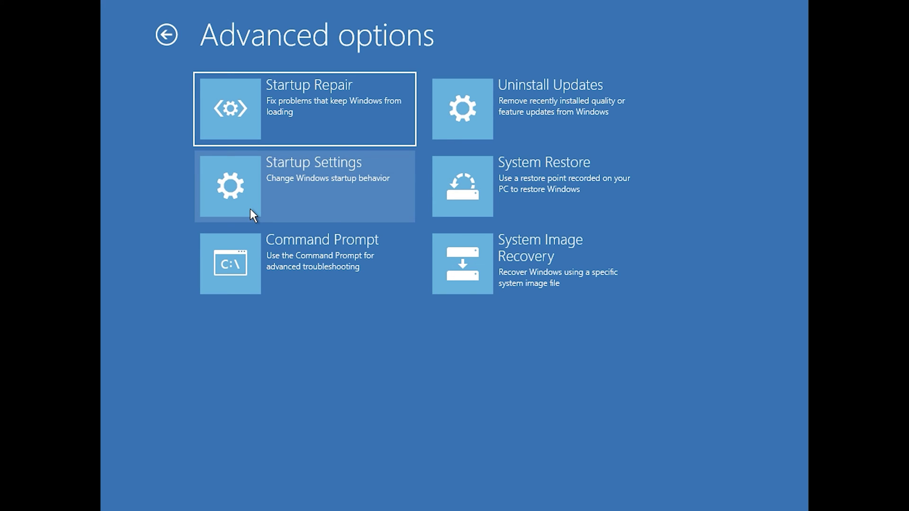
click(276, 253)
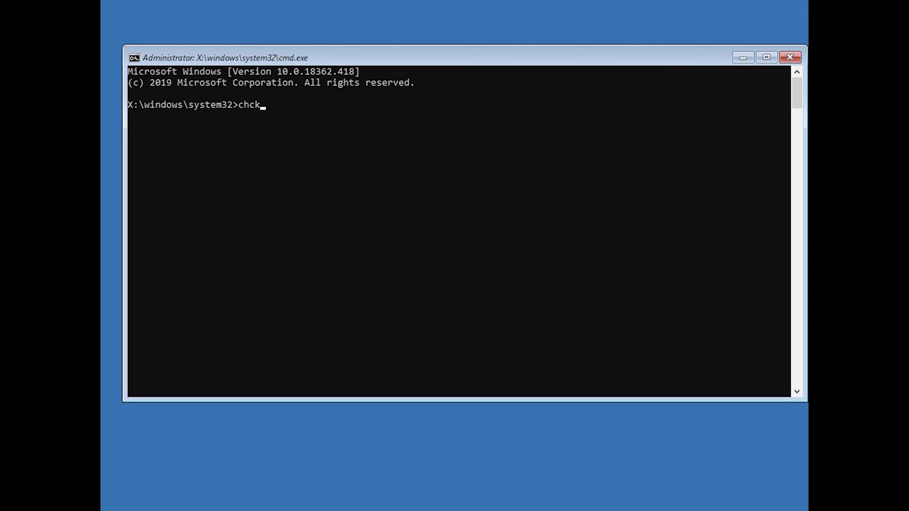
text(dsk)
key(BackSpace)
key(BackSpace)
key(BackSpace)
key(BackSpace)
key(BackSpace)
key(BackSpace)
key(BackSpace)
Check drive D: and fix its file system errors with the command chkdsk /f d:
text(chkdsk /f)
text(d:)
key(Return)
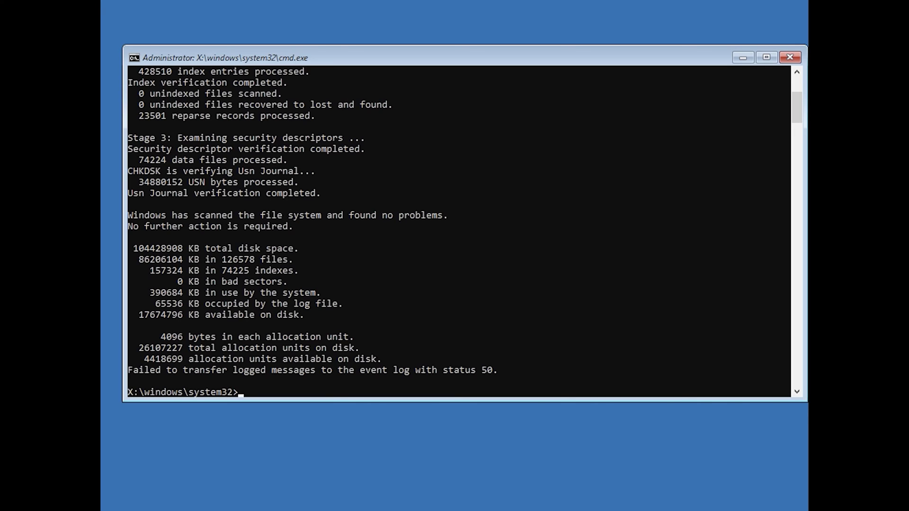
Close the command prompt with exit and leave the recovery environment by continuing to Windows 10
text(exit)
key(Return)
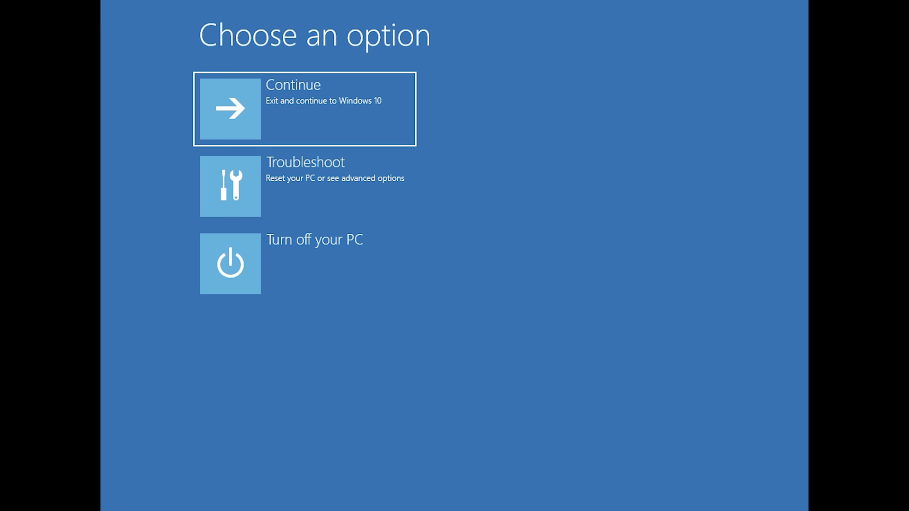
click(251, 120)
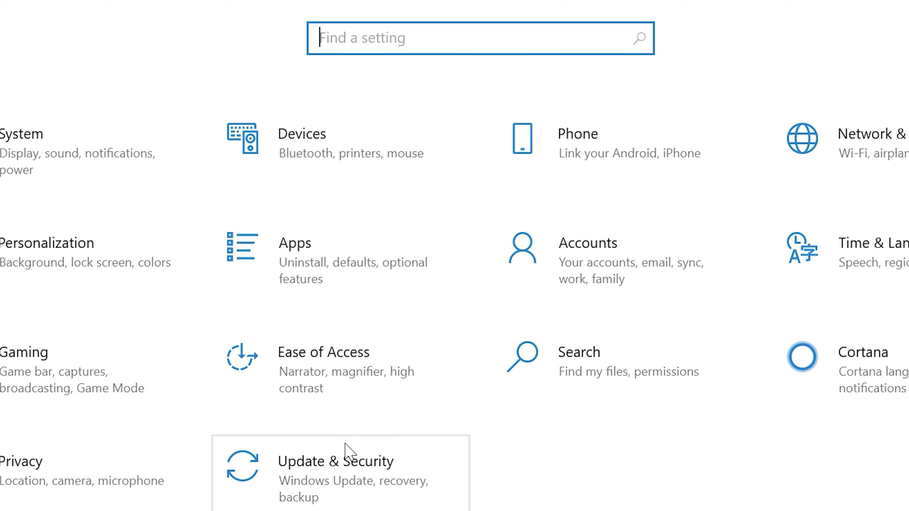
Restart the PC into Advanced startup from the Recovery page of the Update & Security settings
click(348, 464)
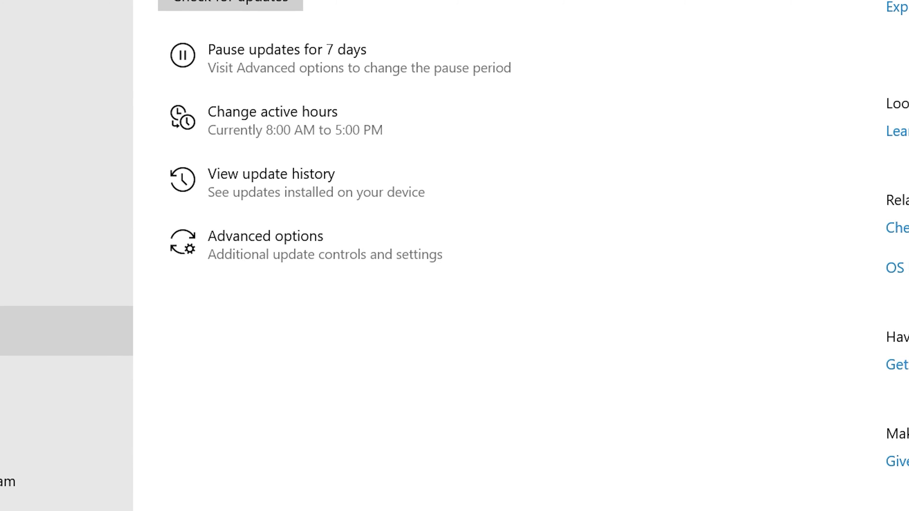
click(61, 294)
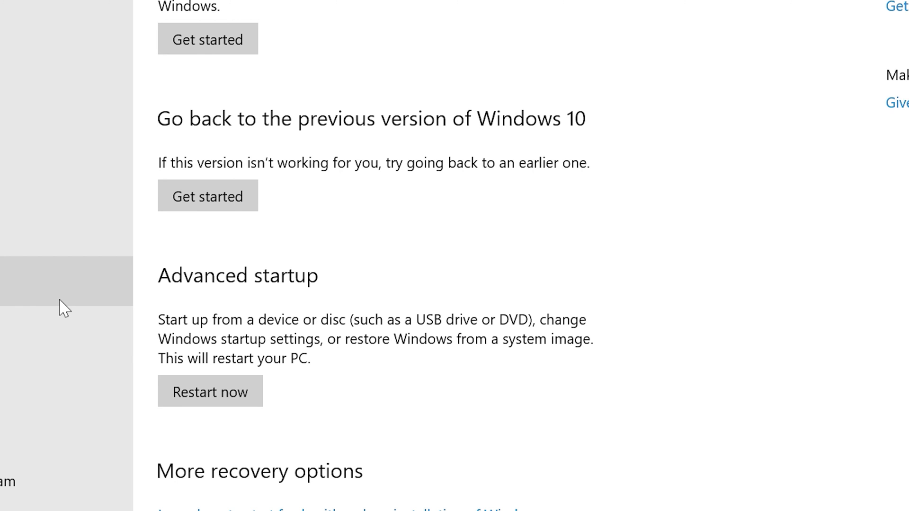
click(232, 407)
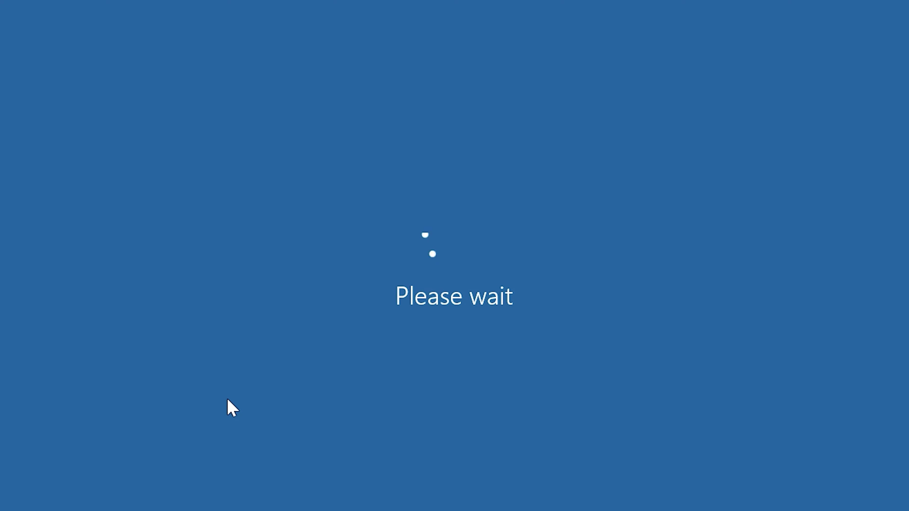